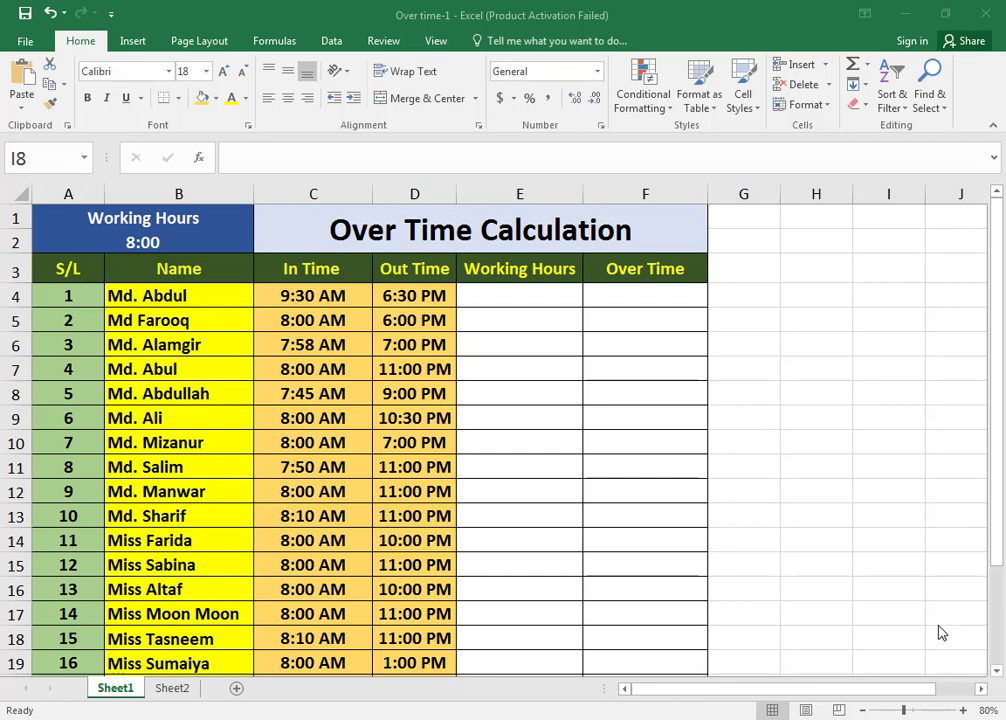
# Fill the header row A3:F3 with the theme colour Gold, Accent 4, Darker 50%
pyautogui.click(757, 490)
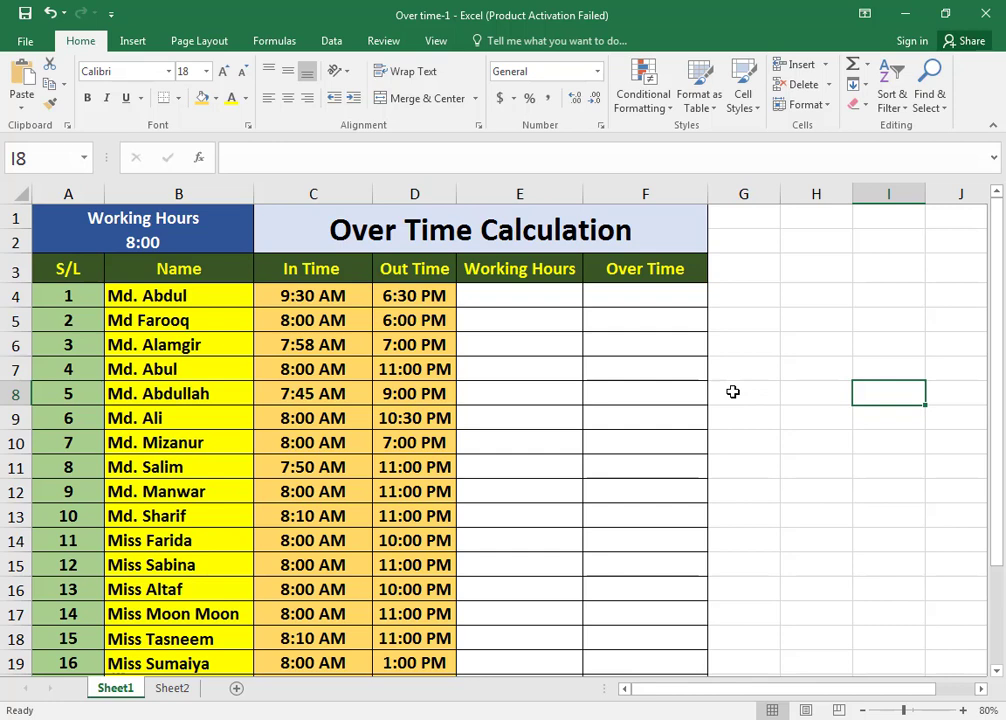
pyautogui.moveTo(40, 272); pyautogui.dragTo(606, 276)
pyautogui.click(214, 98)
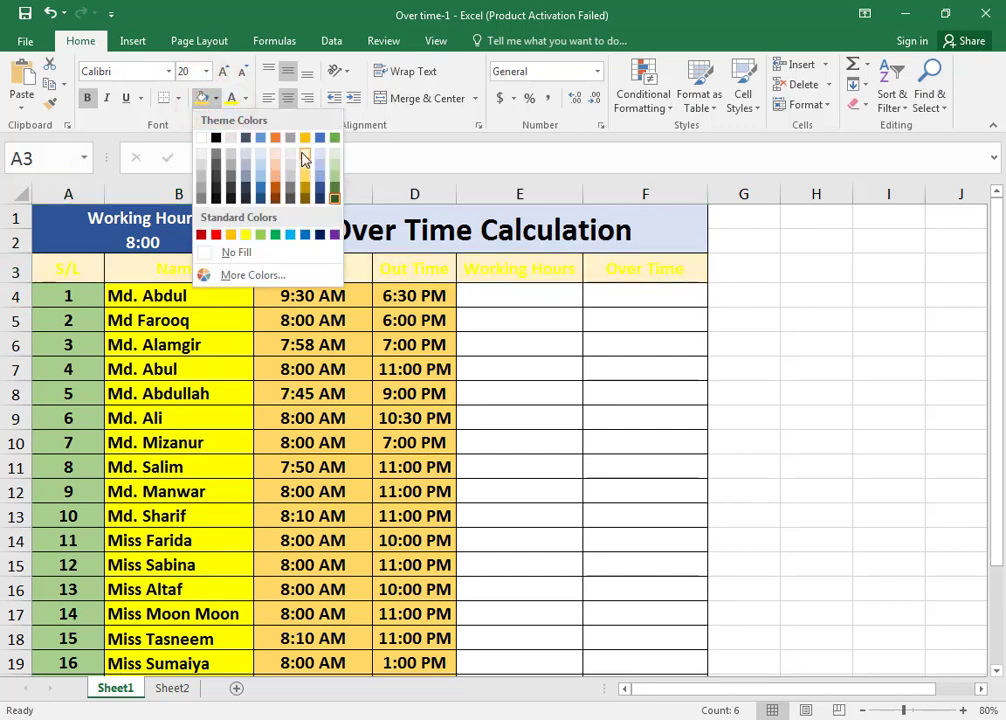
pyautogui.click(305, 196)
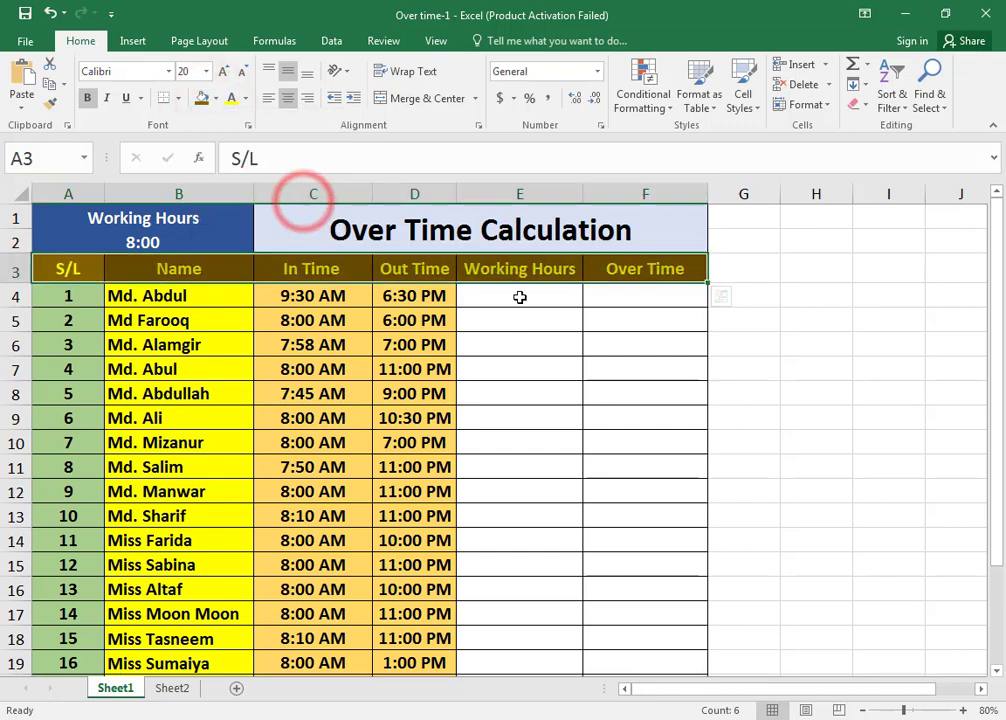
# Examine the standard working hours in A2, the In Time column and the first employee's in and out times in row 4
pyautogui.click(520, 297)
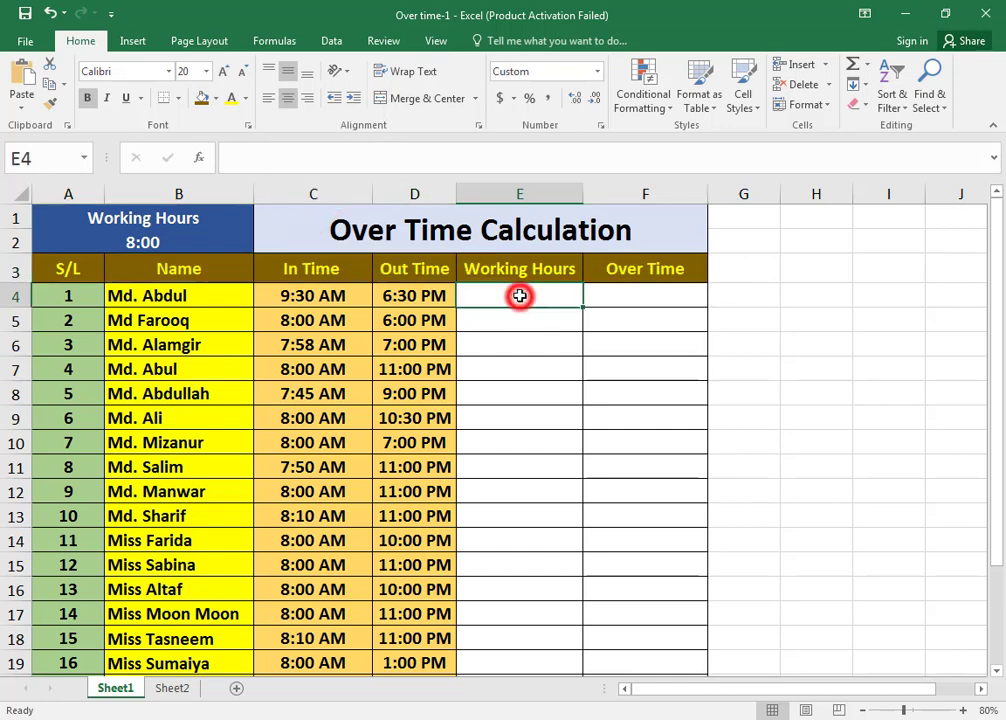
pyautogui.click(426, 299)
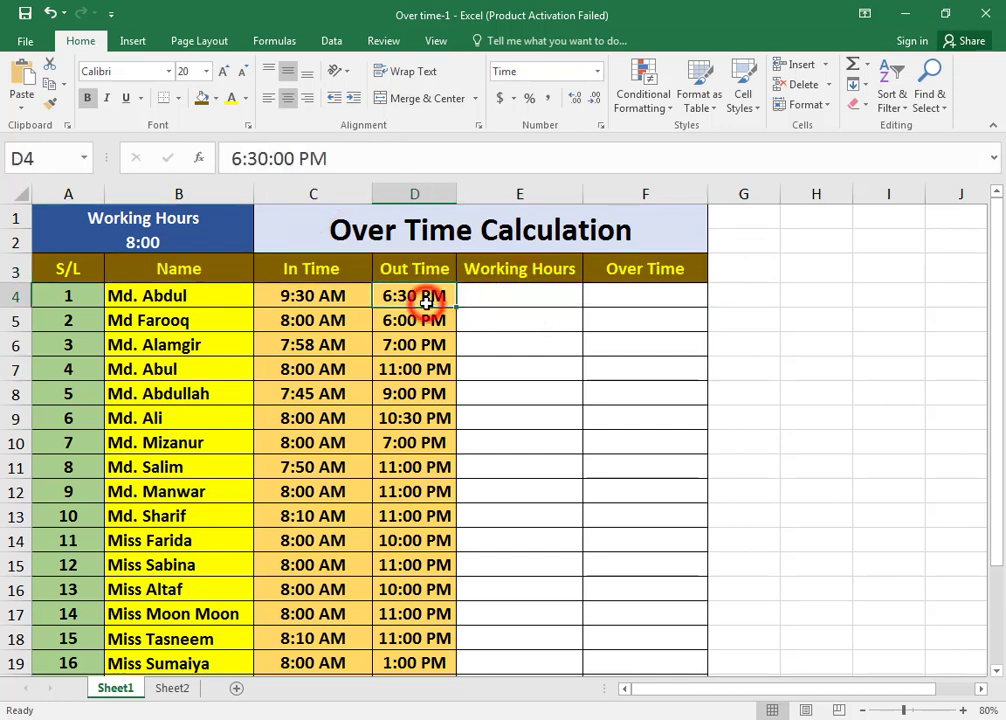
pyautogui.click(322, 300)
pyautogui.click(224, 302)
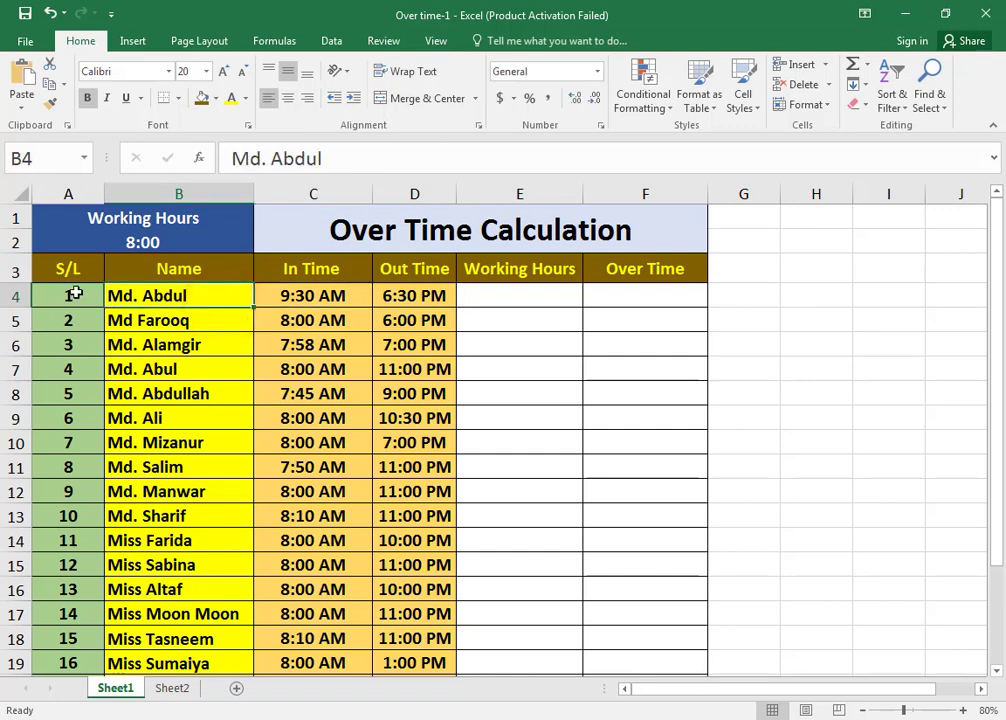
pyautogui.click(182, 242)
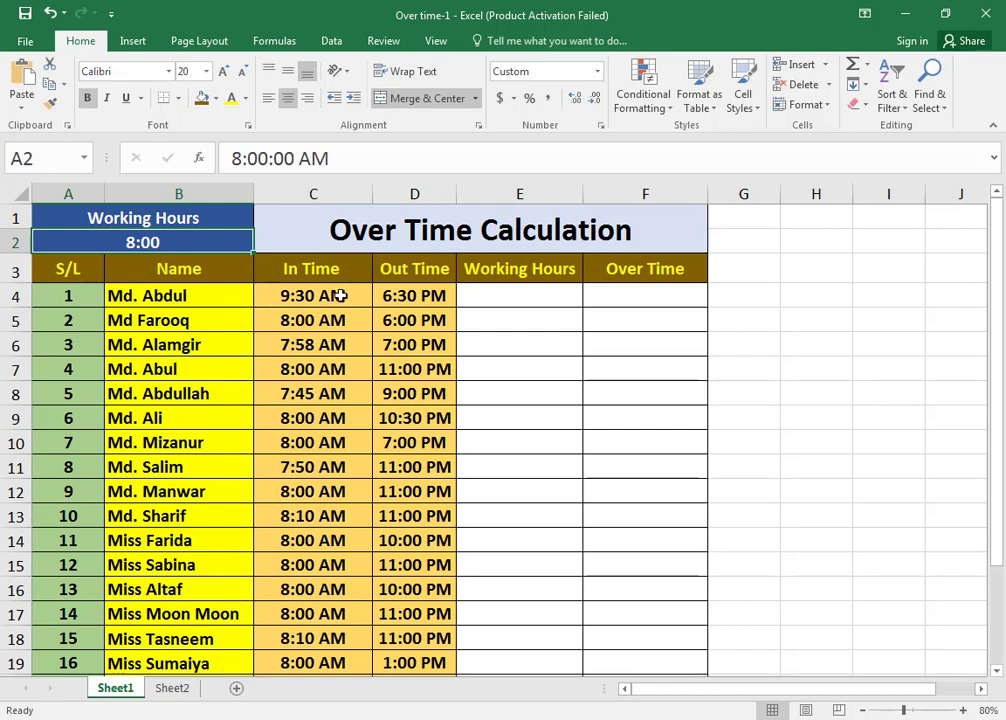
pyautogui.moveTo(335, 298); pyautogui.dragTo(333, 627)
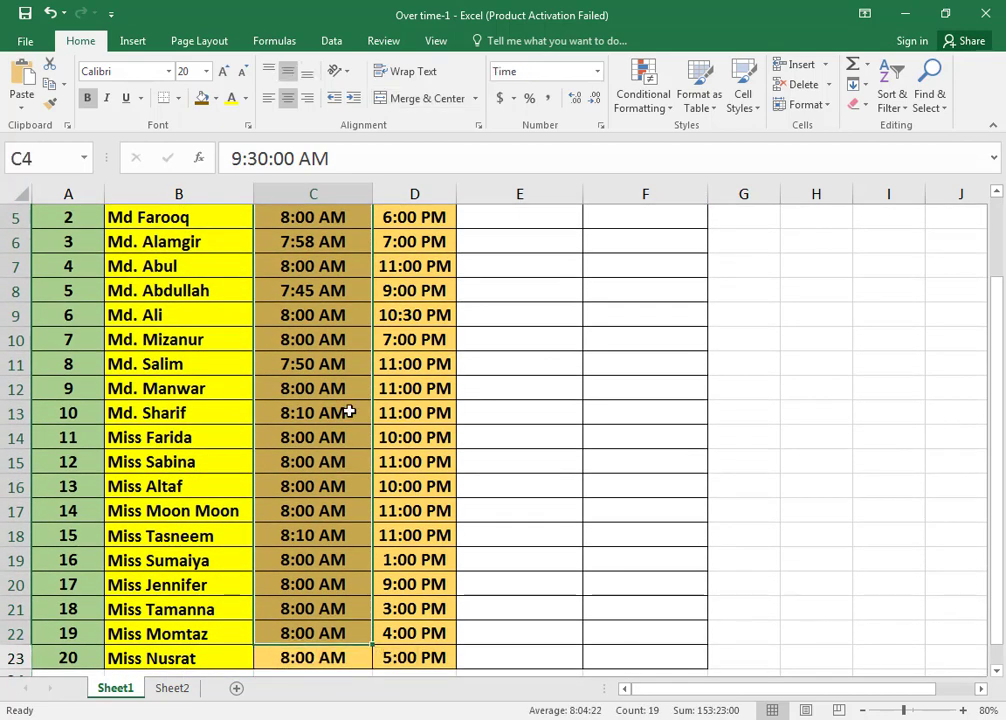
pyautogui.scroll(2, 345, 407)
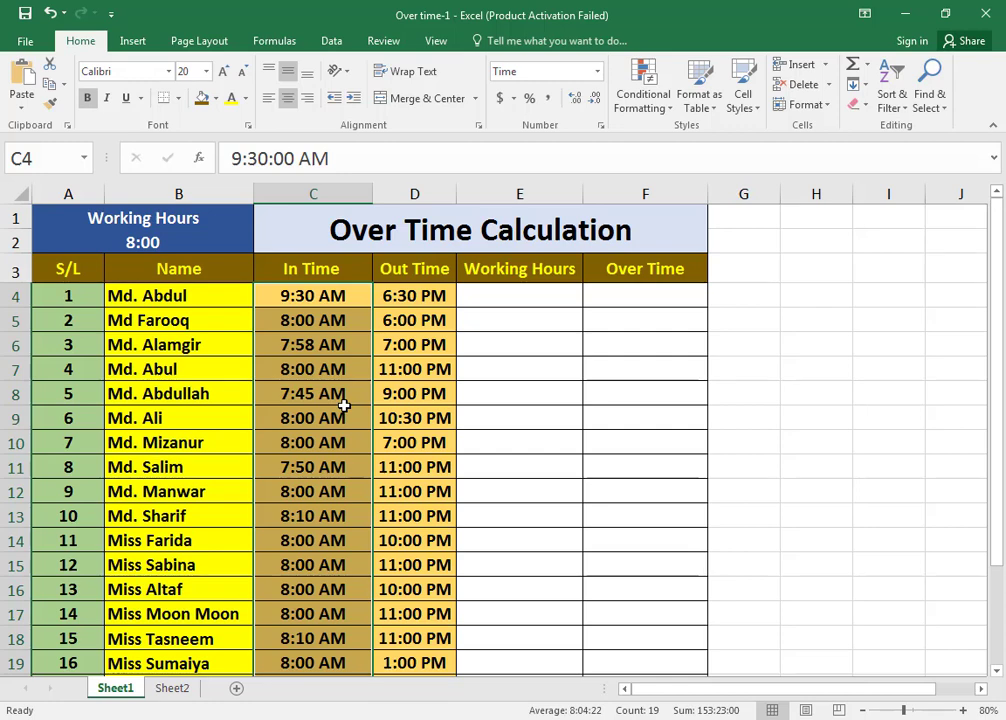
pyautogui.click(337, 409)
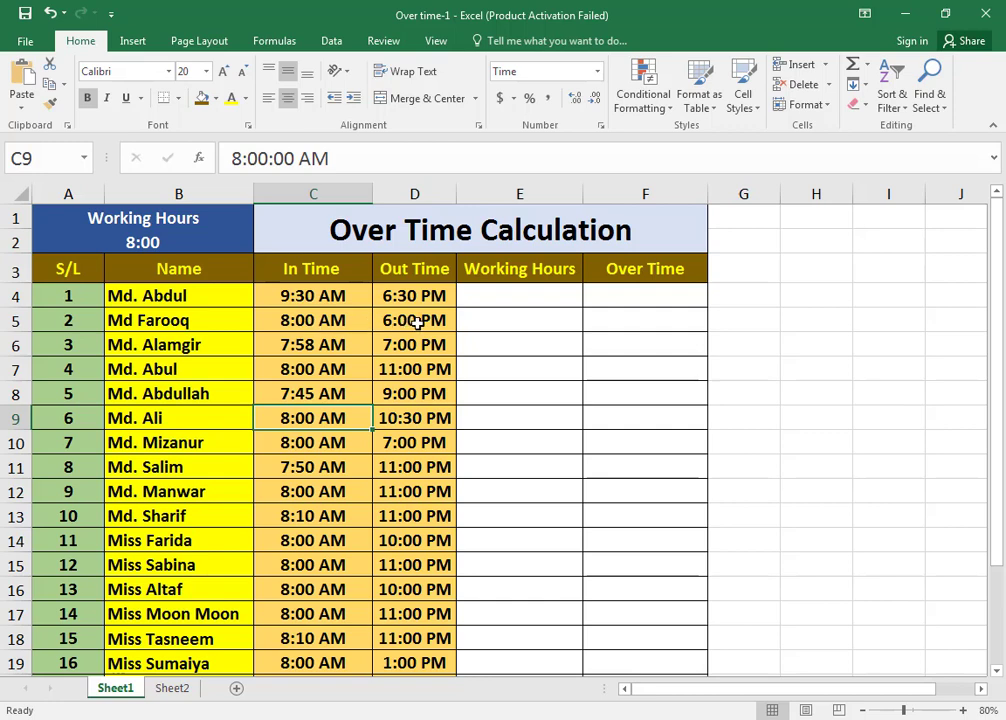
pyautogui.click(515, 294)
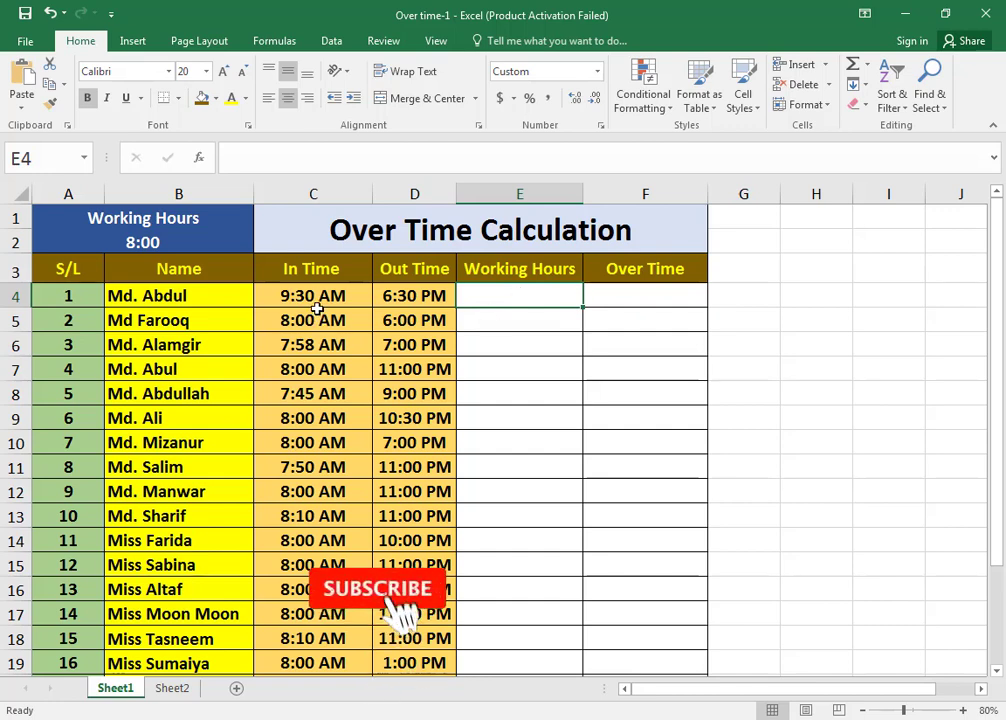
pyautogui.click(427, 299)
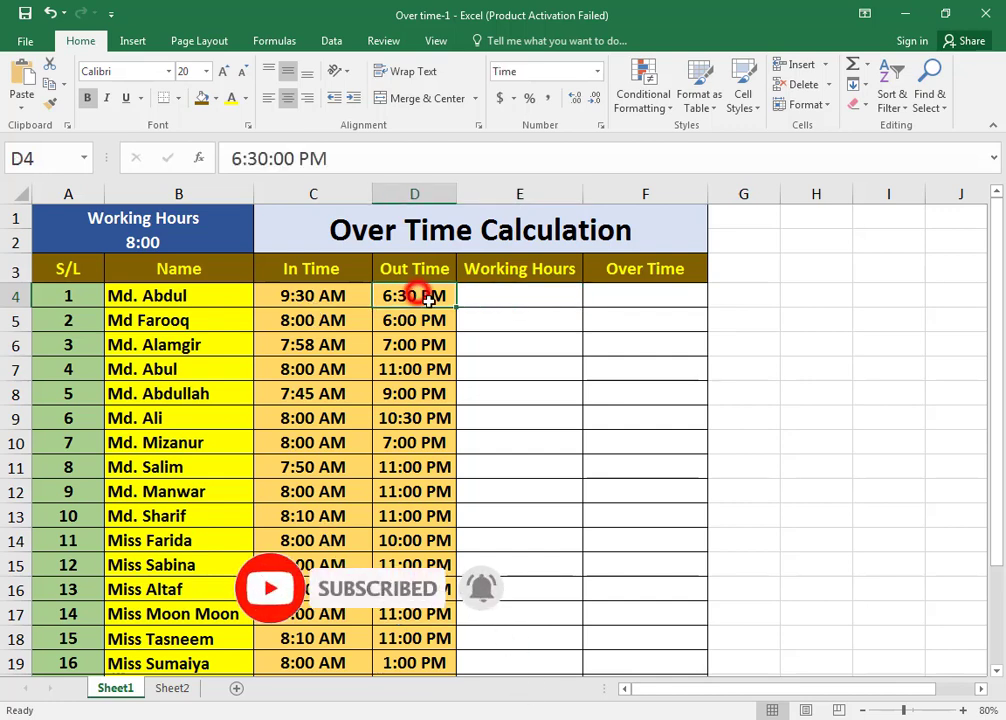
pyautogui.click(310, 296)
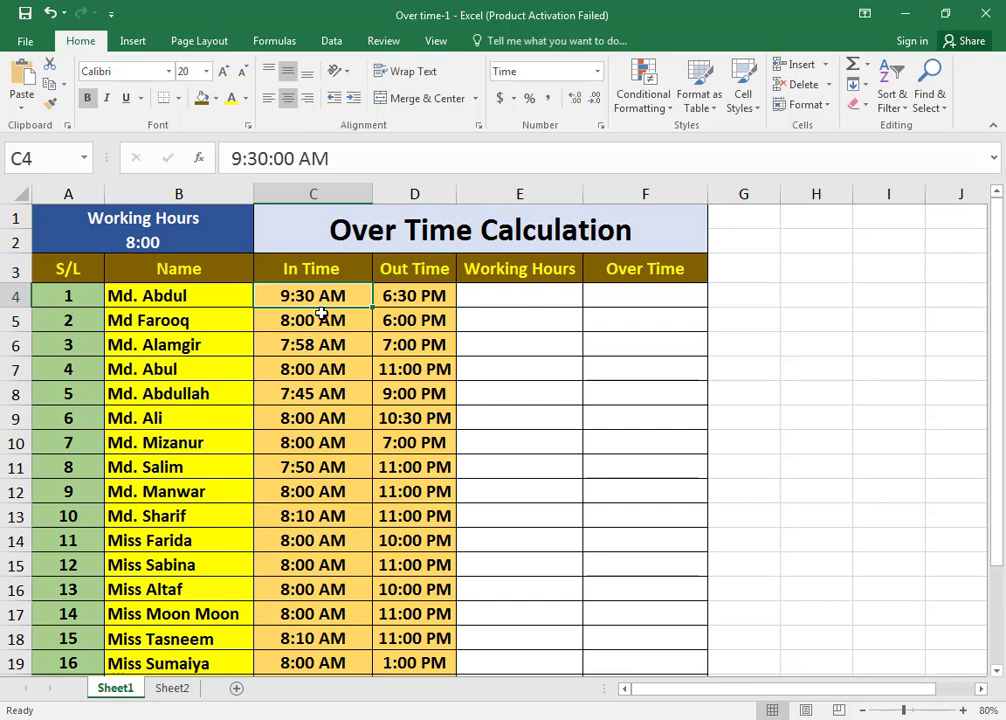
pyautogui.click(413, 295)
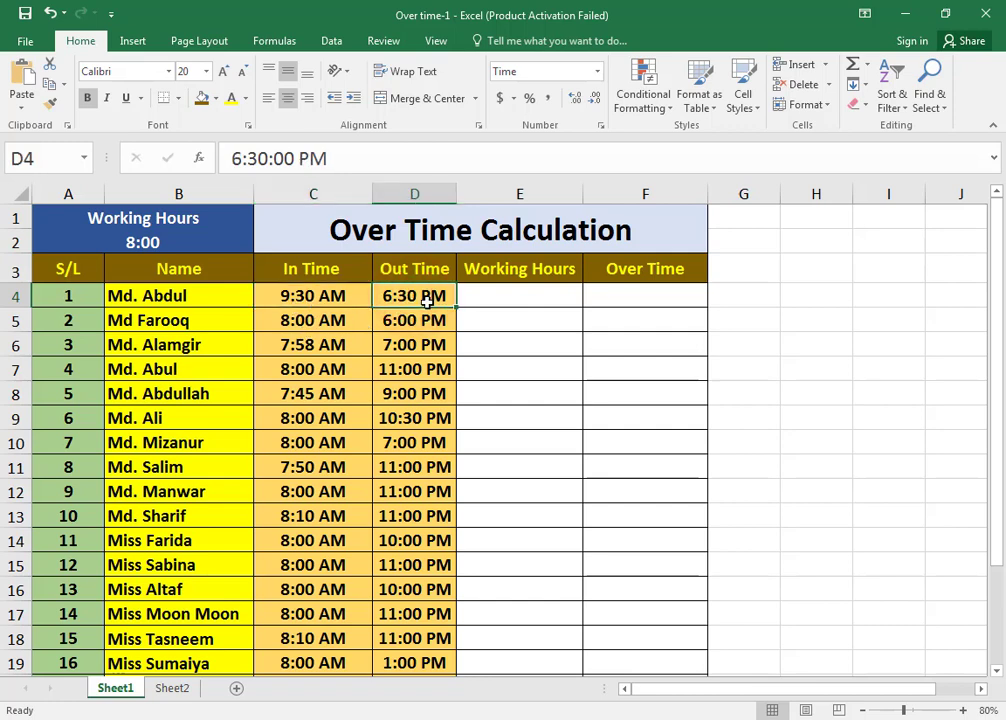
# Enter the formula =D4-C4 in cell E4 to calculate the first employee's working hours
pyautogui.click(522, 297)
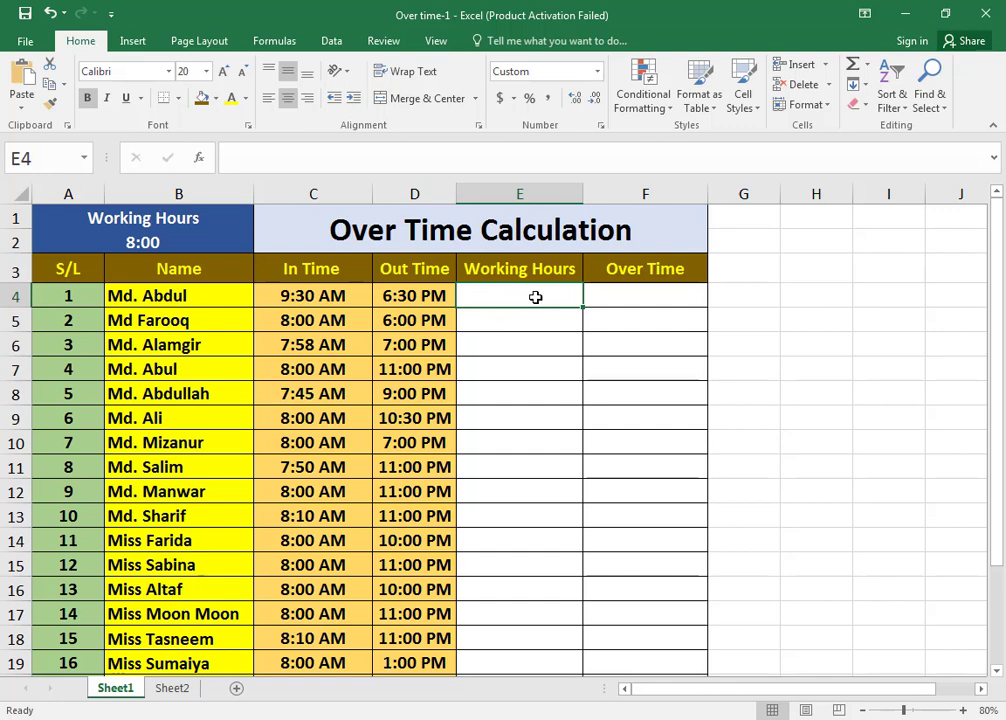
pyautogui.write('=')
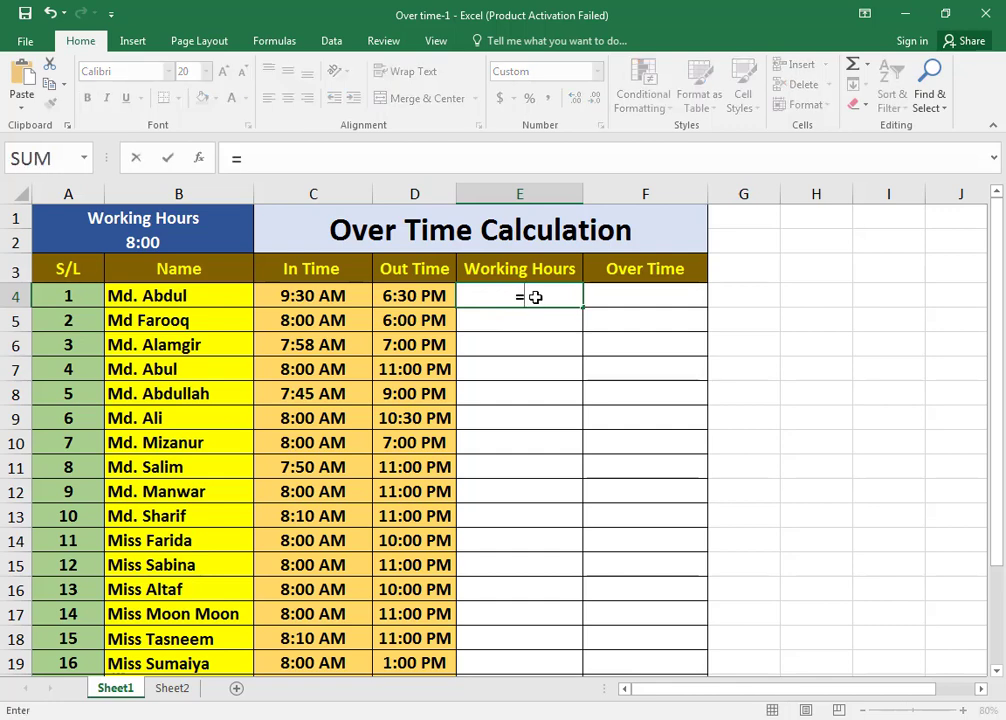
pyautogui.click(394, 296)
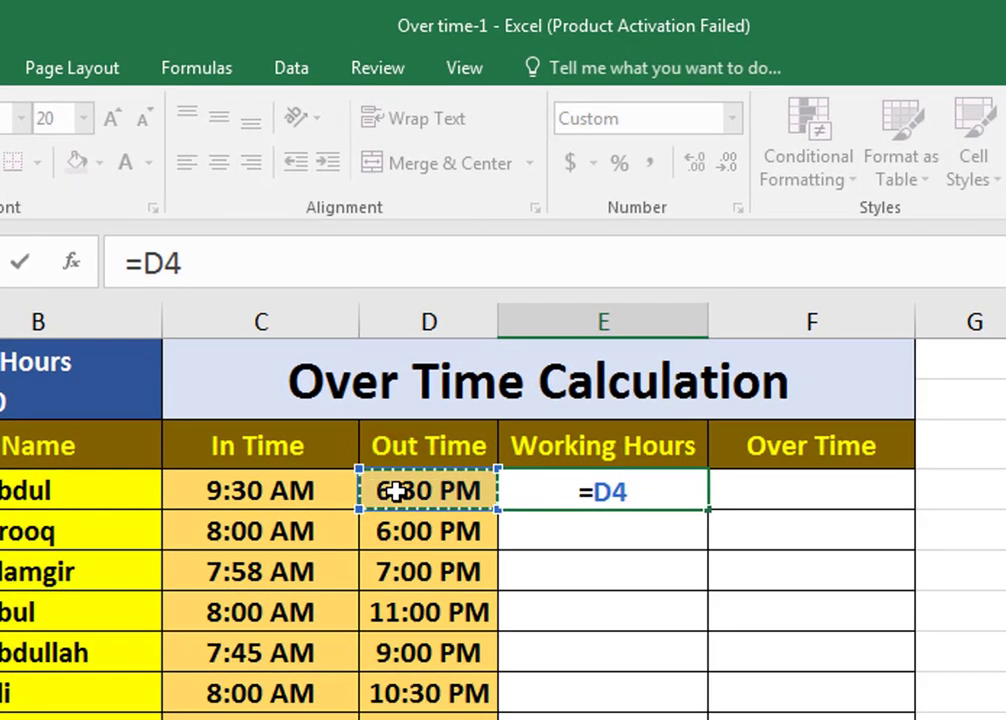
pyautogui.write('-')
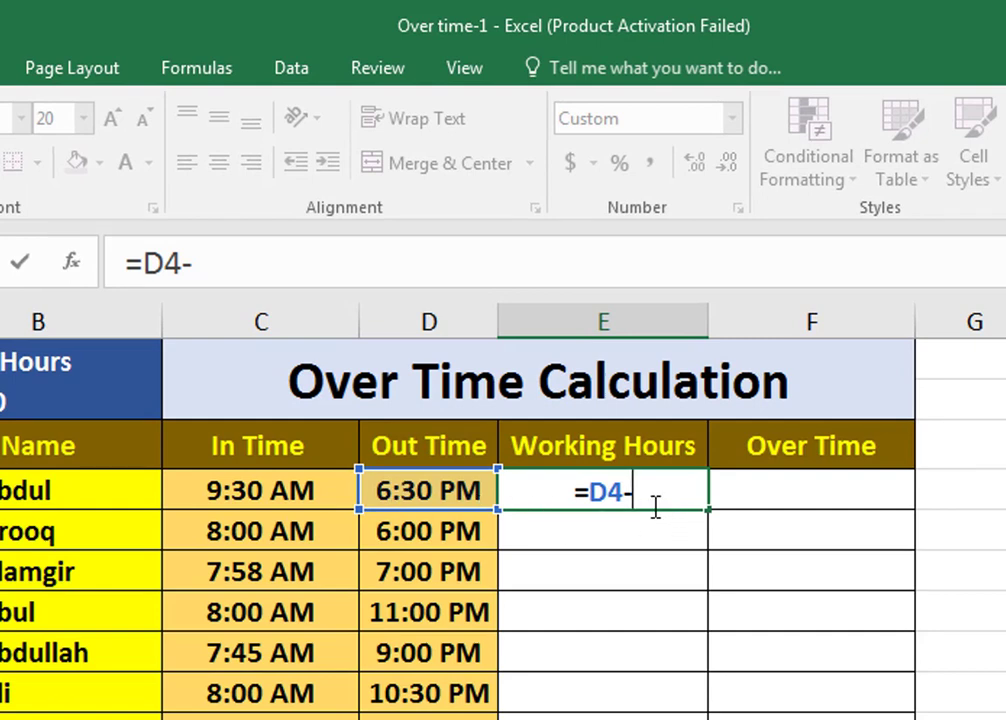
pyautogui.click(265, 491)
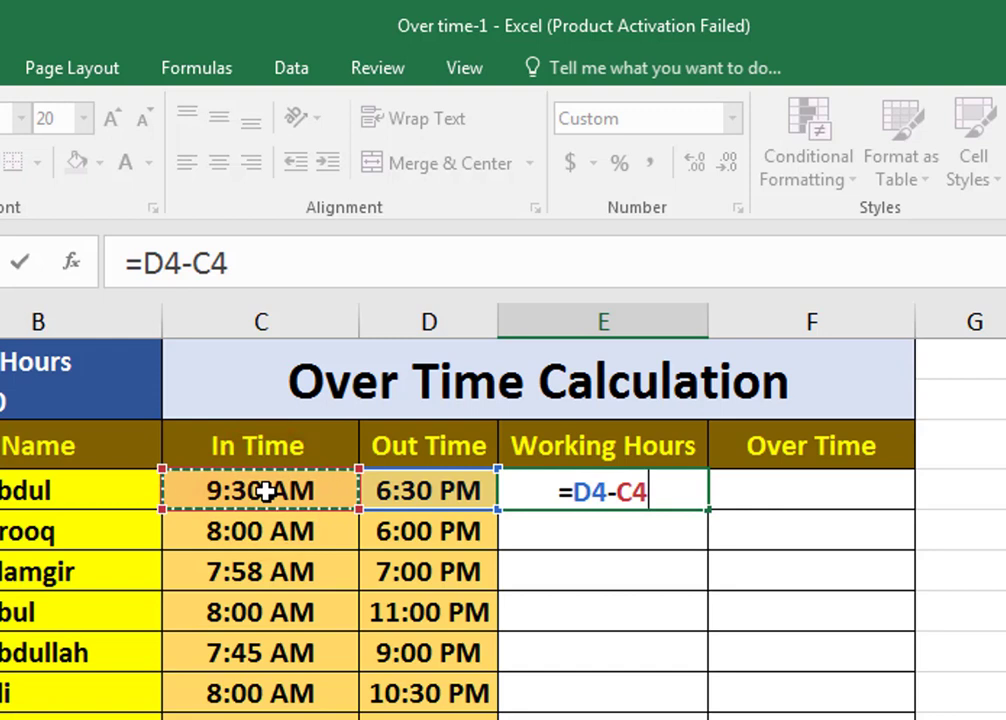
pyautogui.press('Return')
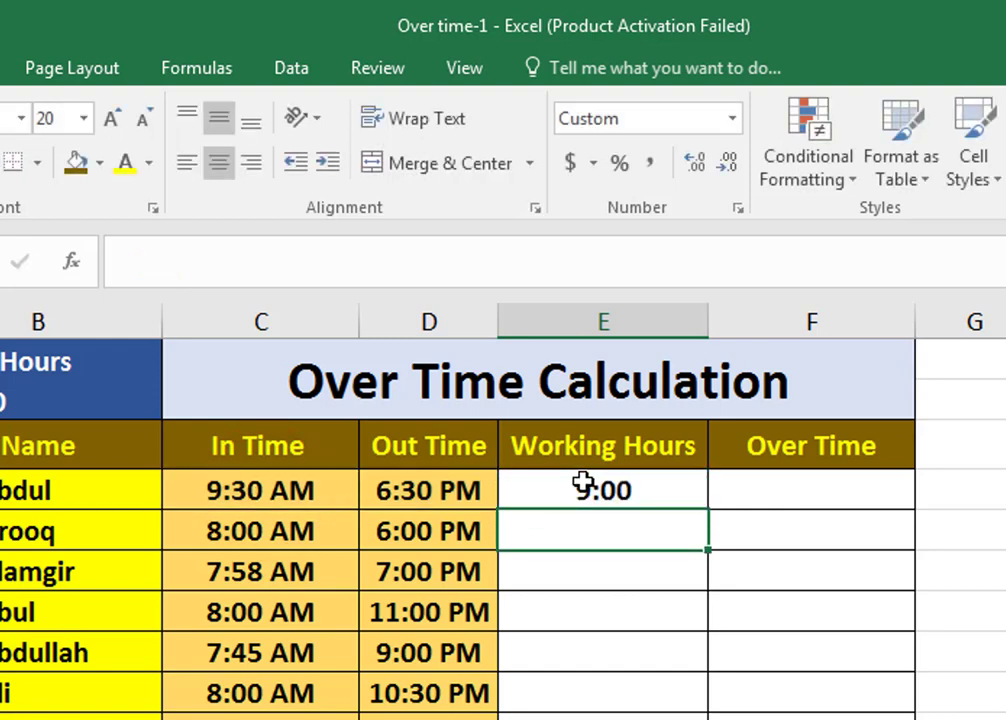
# Copy the working hours formula from E4 down through E23 for all employees
pyautogui.click(687, 492)
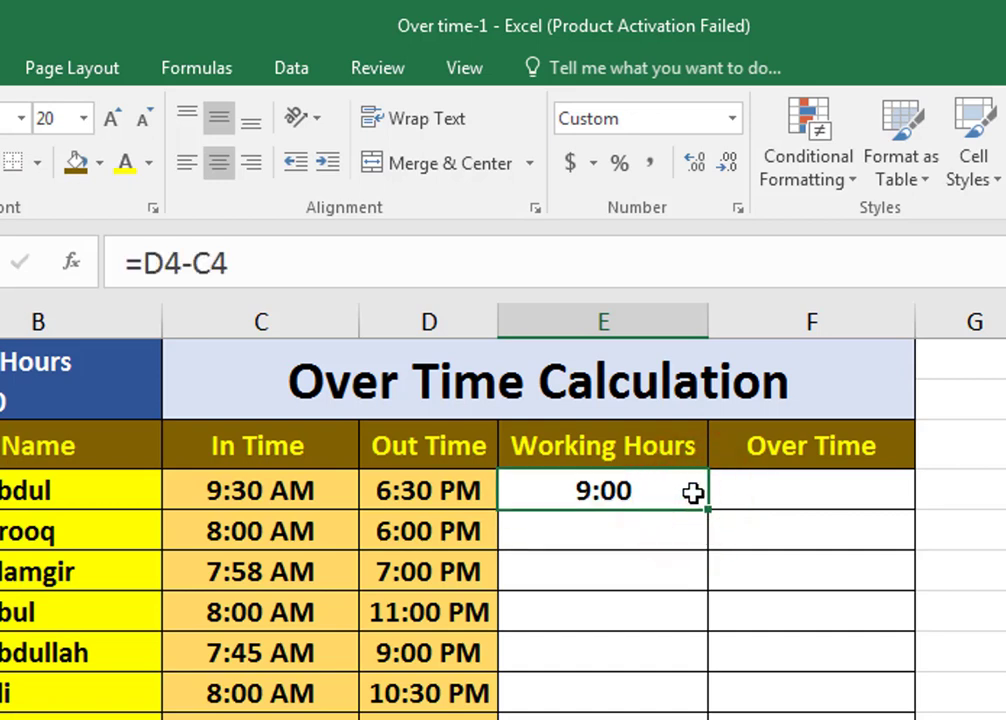
pyautogui.click(692, 492)
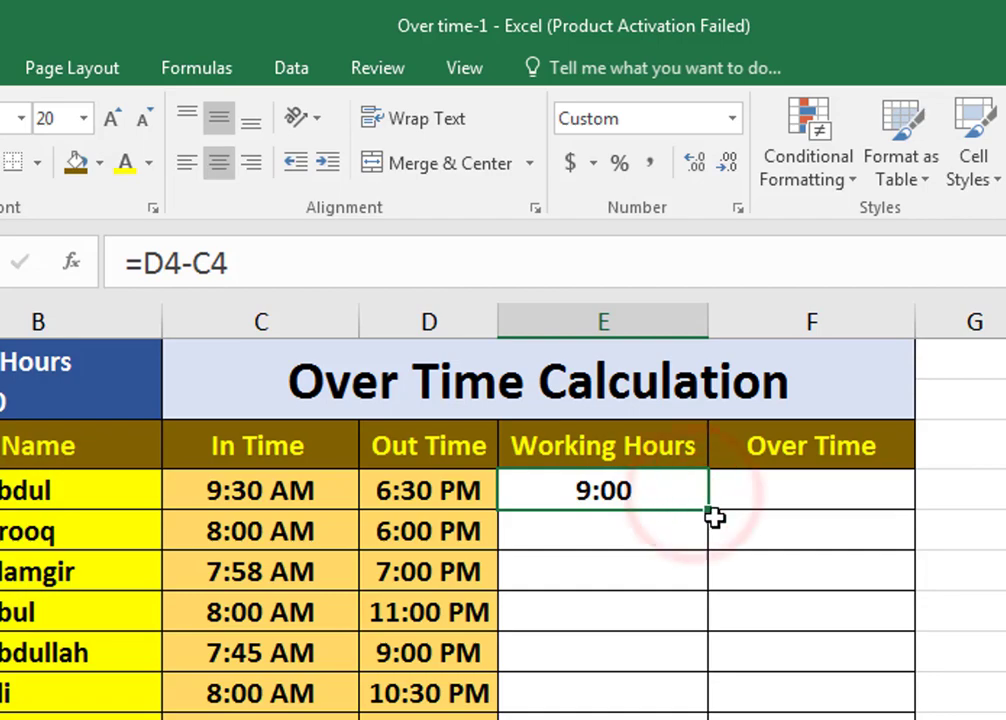
pyautogui.doubleClick(711, 511)
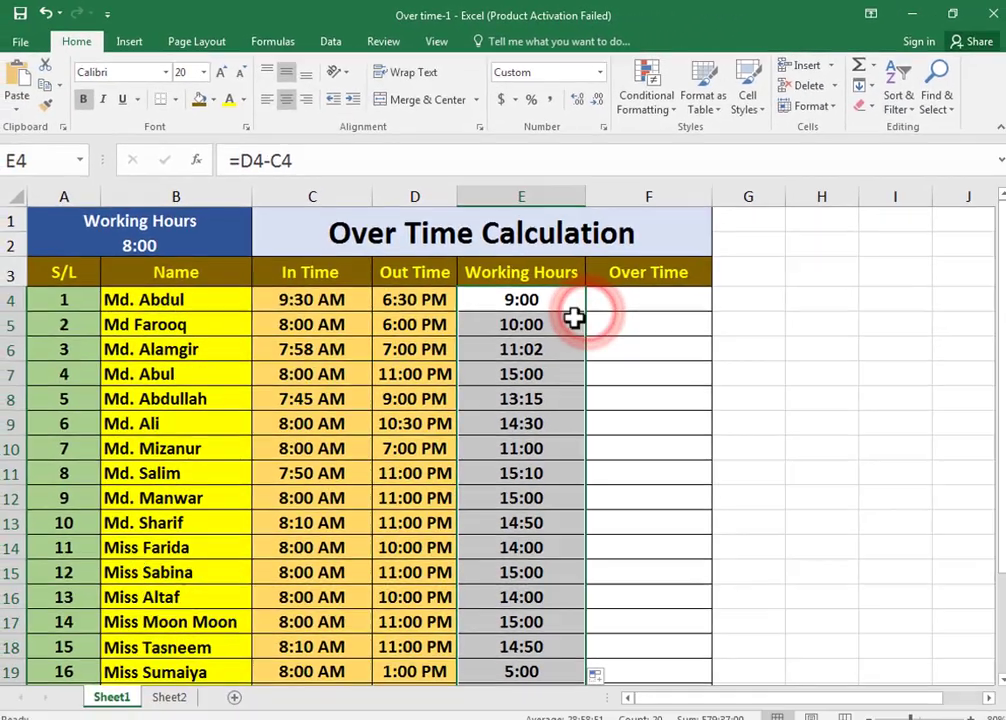
pyautogui.scroll(-2, 545, 392)
pyautogui.scroll(-1, 545, 392)
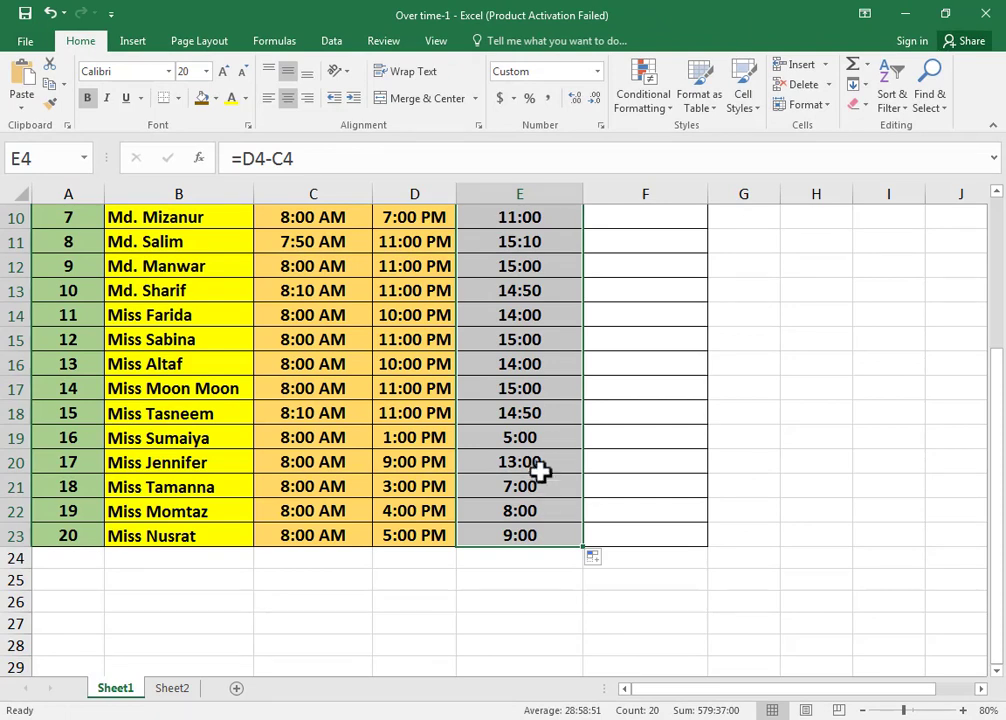
pyautogui.scroll(3, 540, 440)
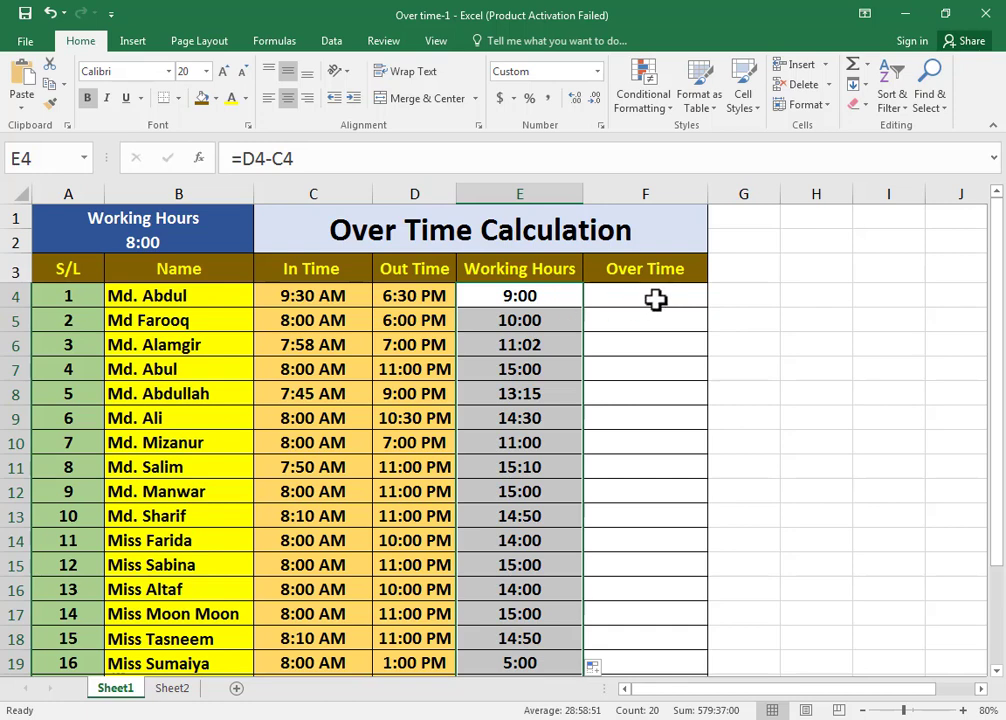
# Enter the formula =E4-$A$2 in cell F4 to calculate overtime against the fixed standard working hours
pyautogui.click(655, 300)
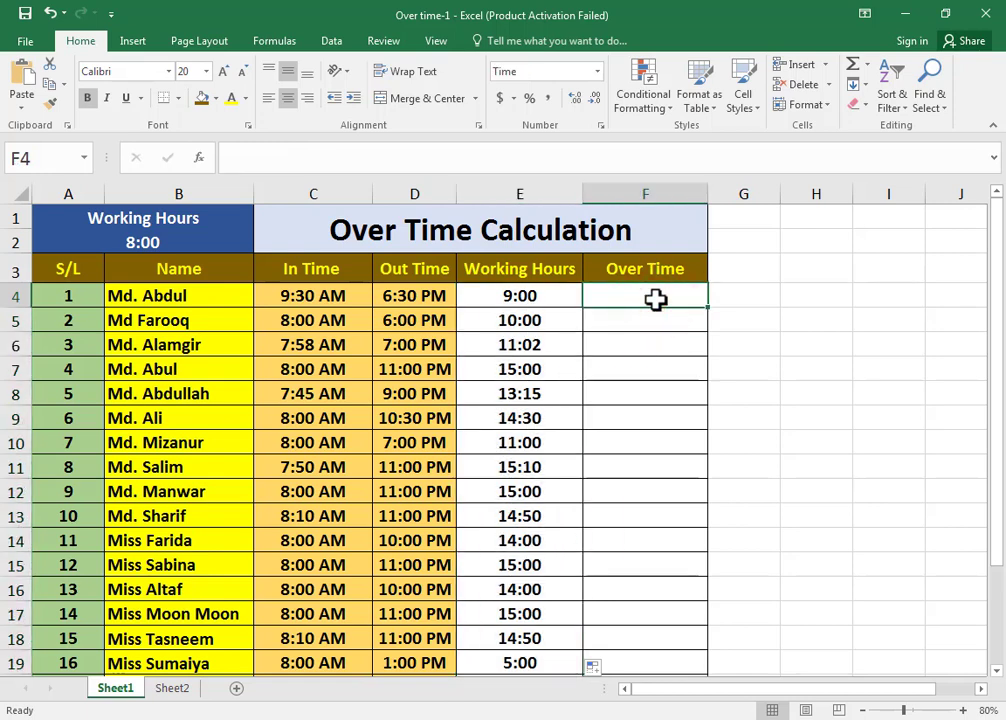
pyautogui.write('=')
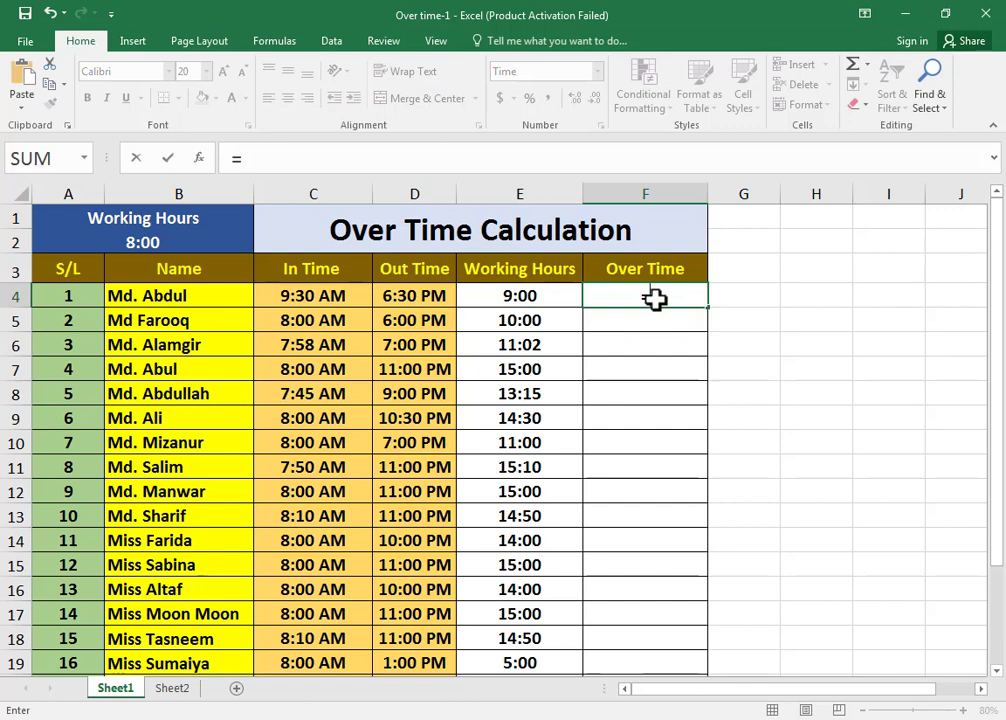
pyautogui.click(528, 297)
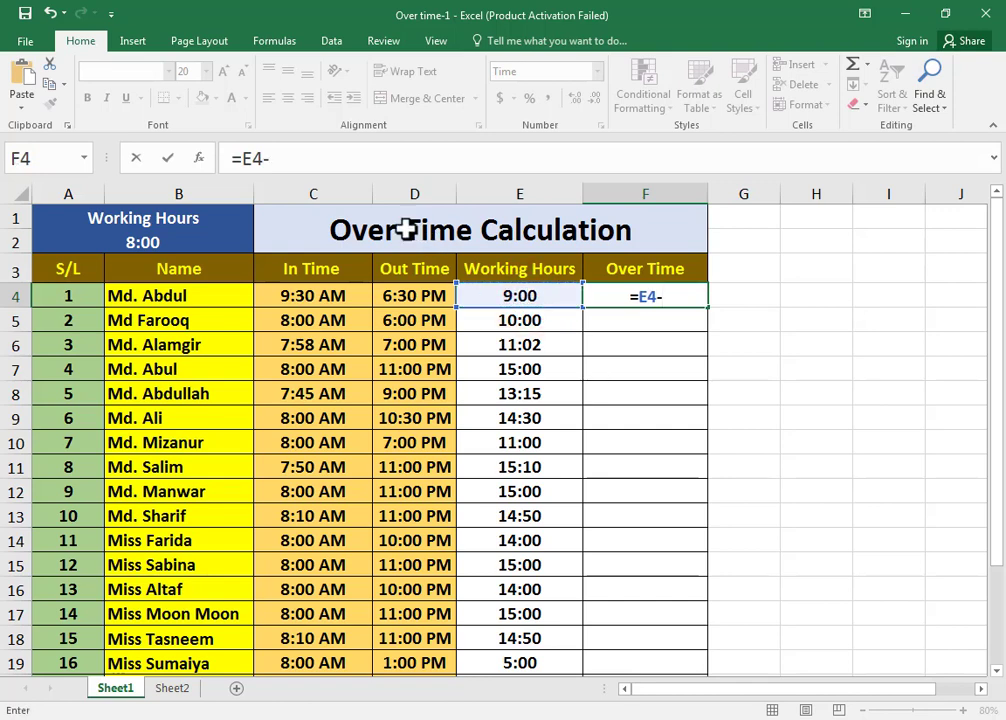
pyautogui.click(155, 241)
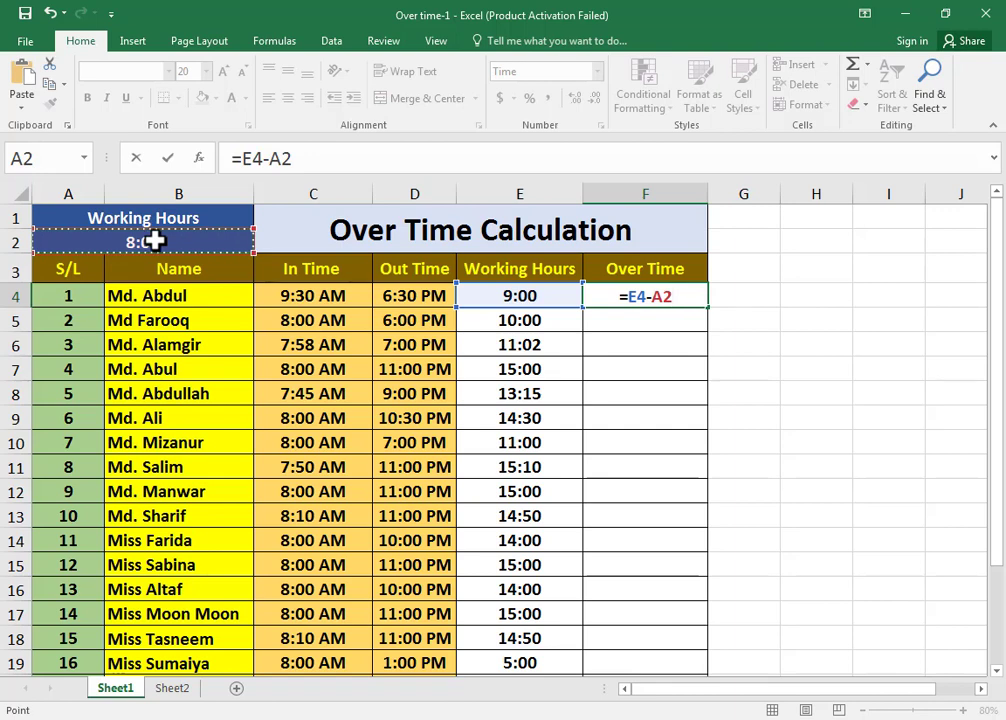
pyautogui.press('F4')
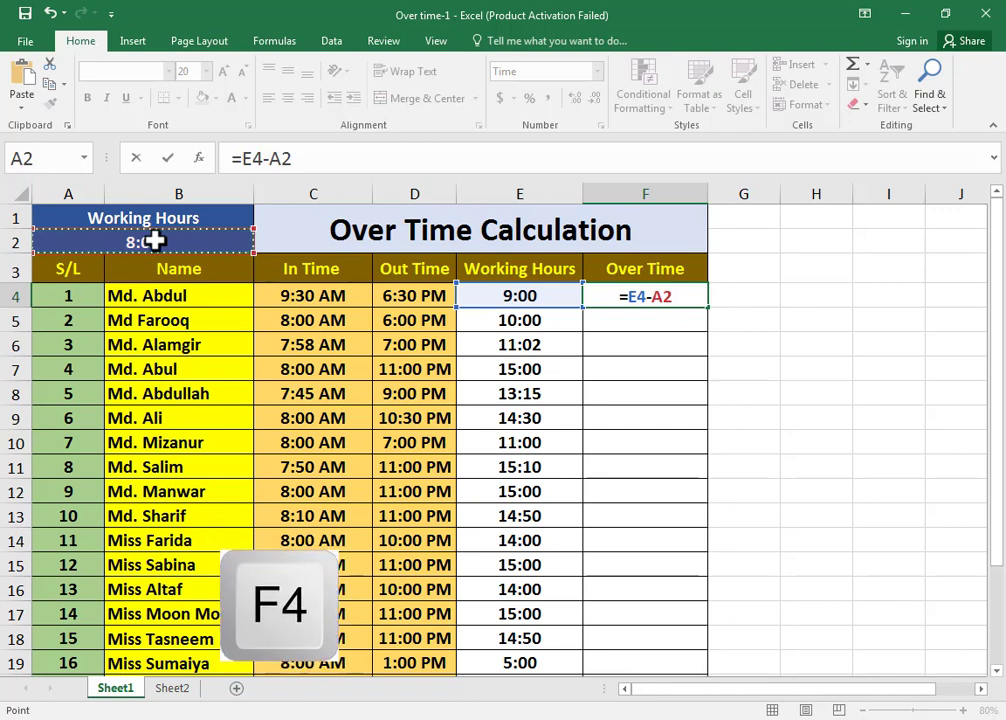
pyautogui.press('F4')
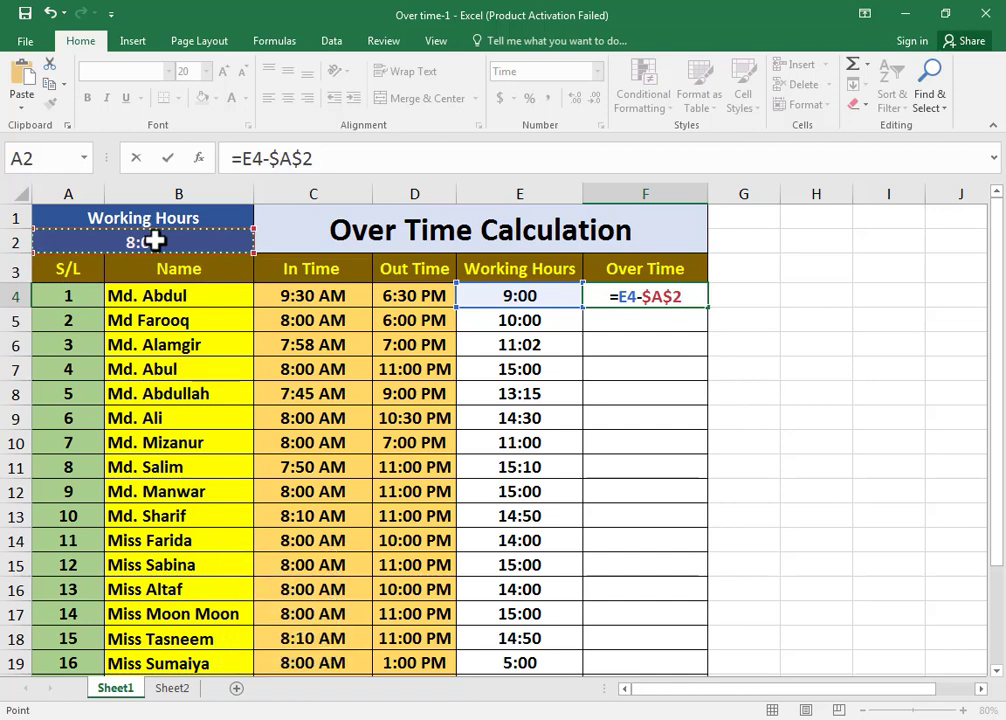
pyautogui.press('Return')
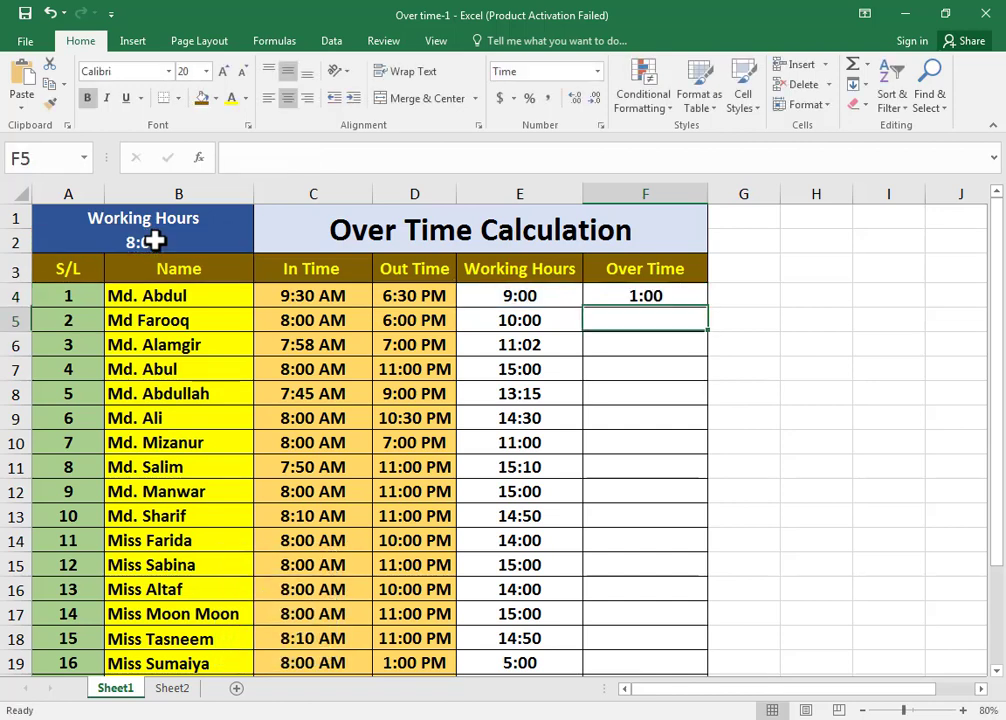
# Copy the overtime formula from F4 down through F23 for all employees
pyautogui.click(700, 299)
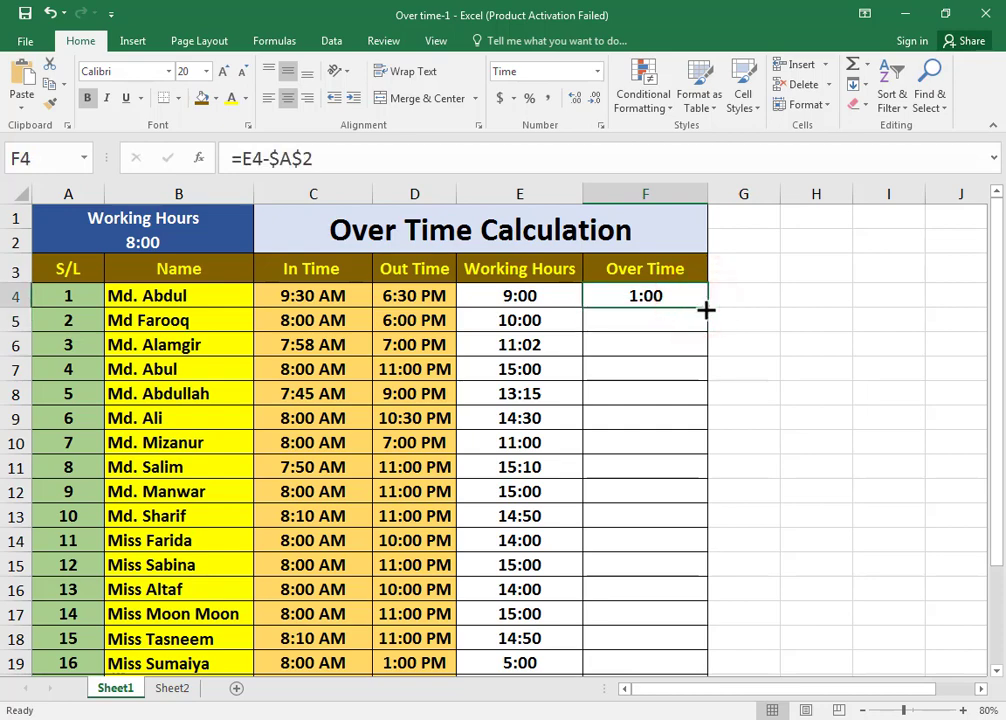
pyautogui.moveTo(708, 310); pyautogui.dragTo(719, 647)
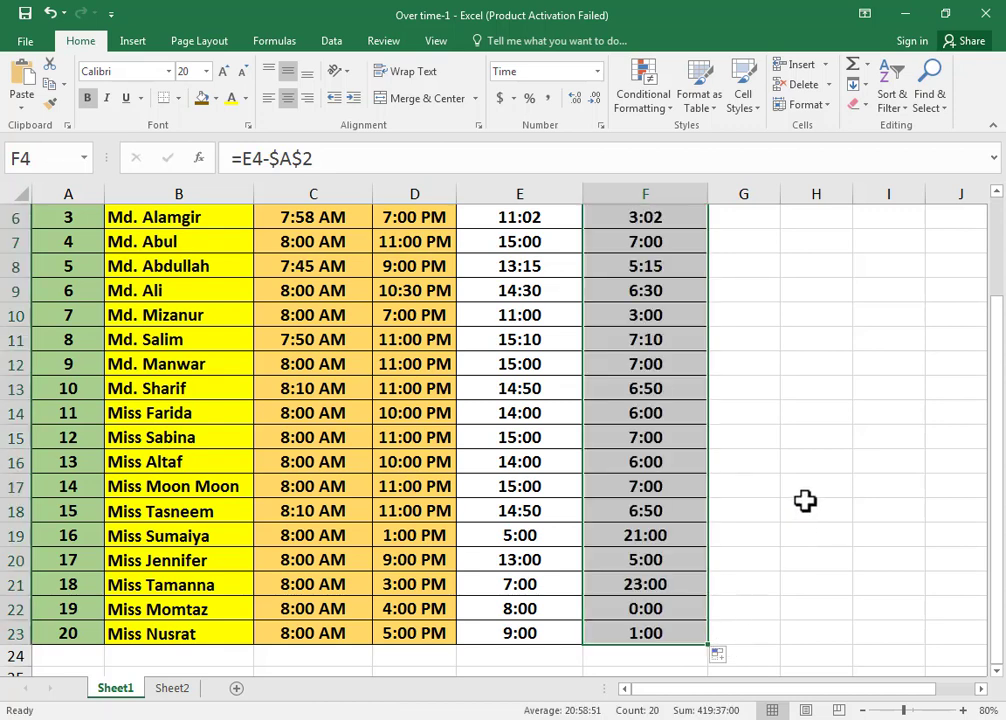
pyautogui.scroll(2, 790, 466)
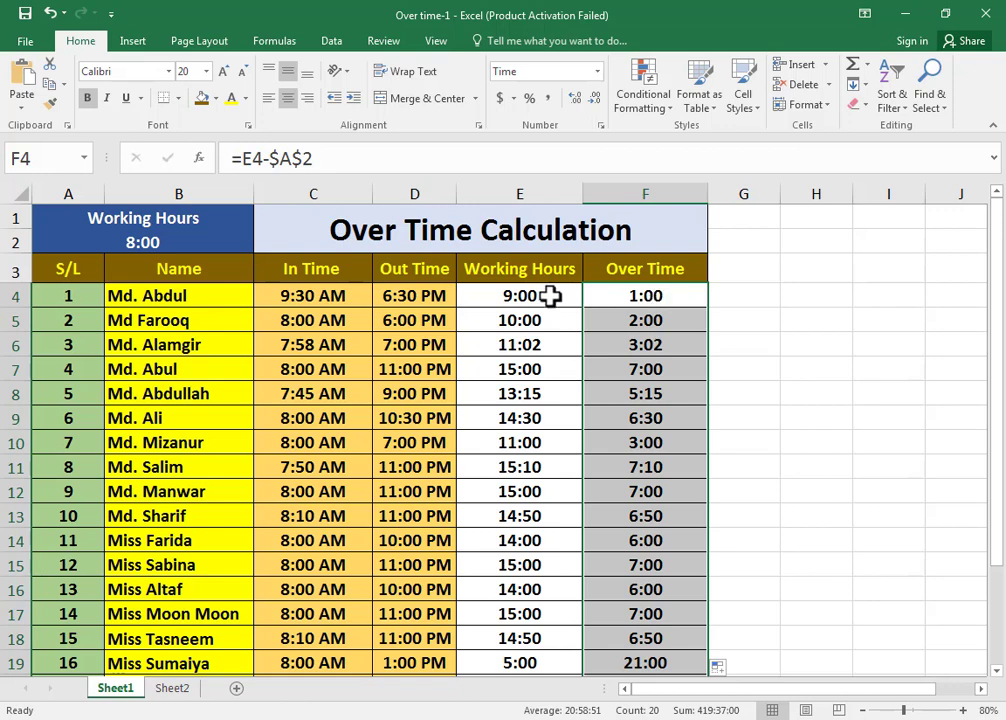
# Compare the standard working hours in A2 with the working hours and overtime formulas in rows 4 and 5
pyautogui.click(140, 242)
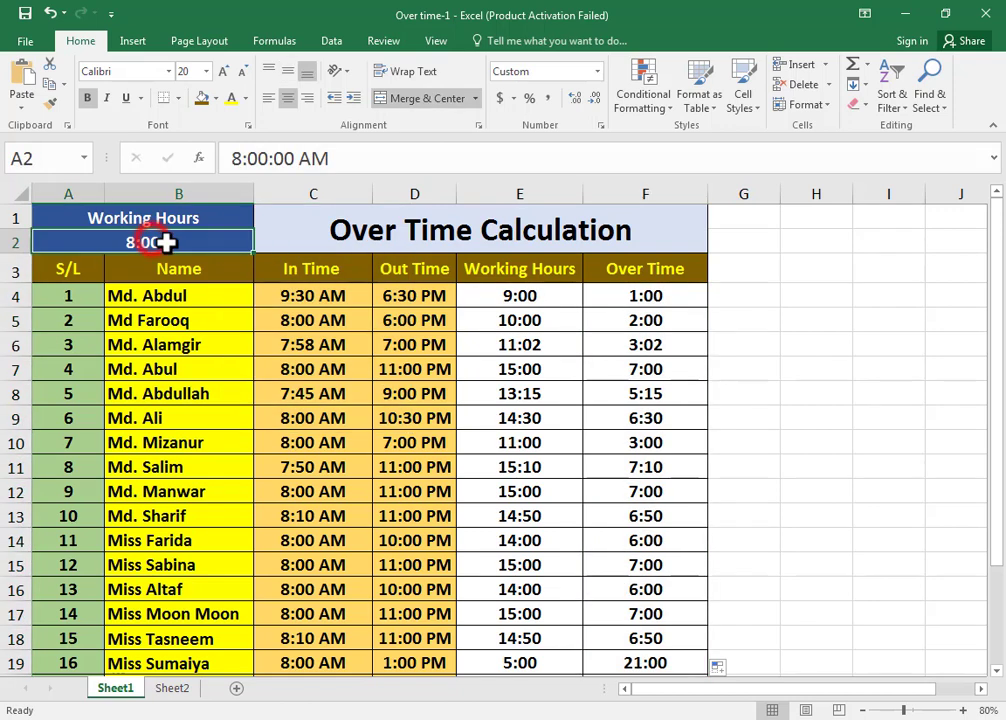
pyautogui.click(647, 296)
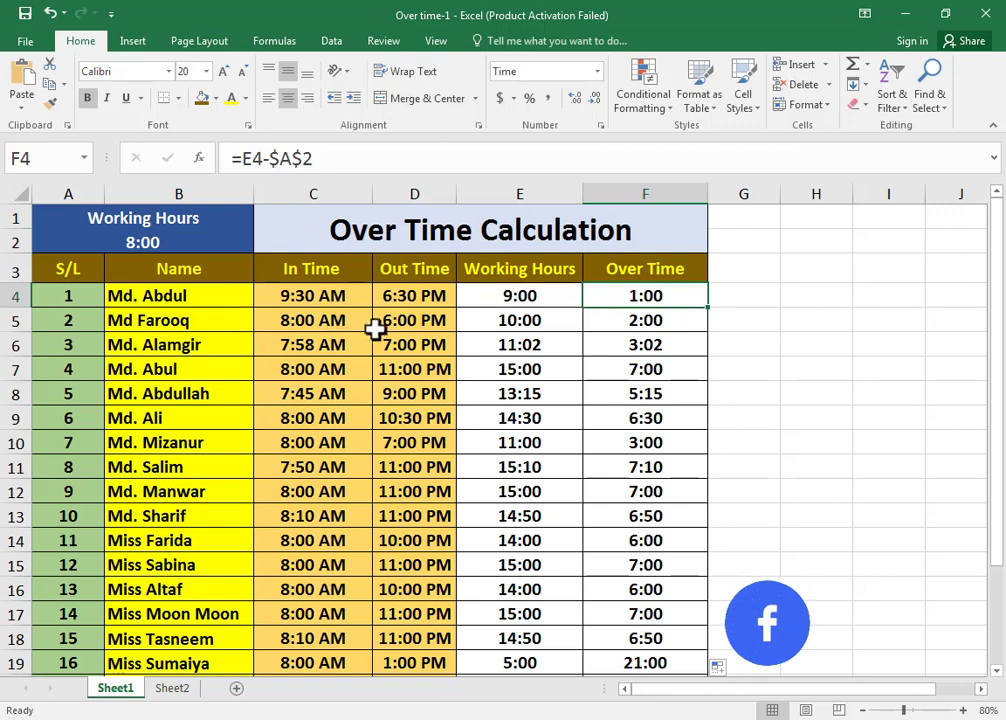
pyautogui.click(536, 325)
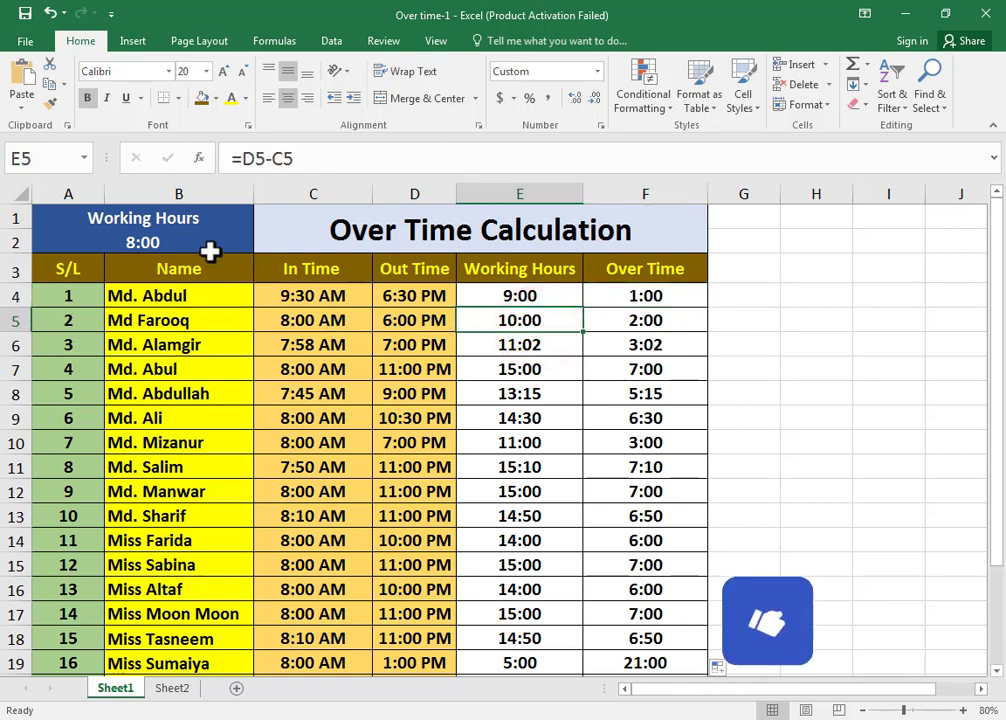
pyautogui.click(155, 247)
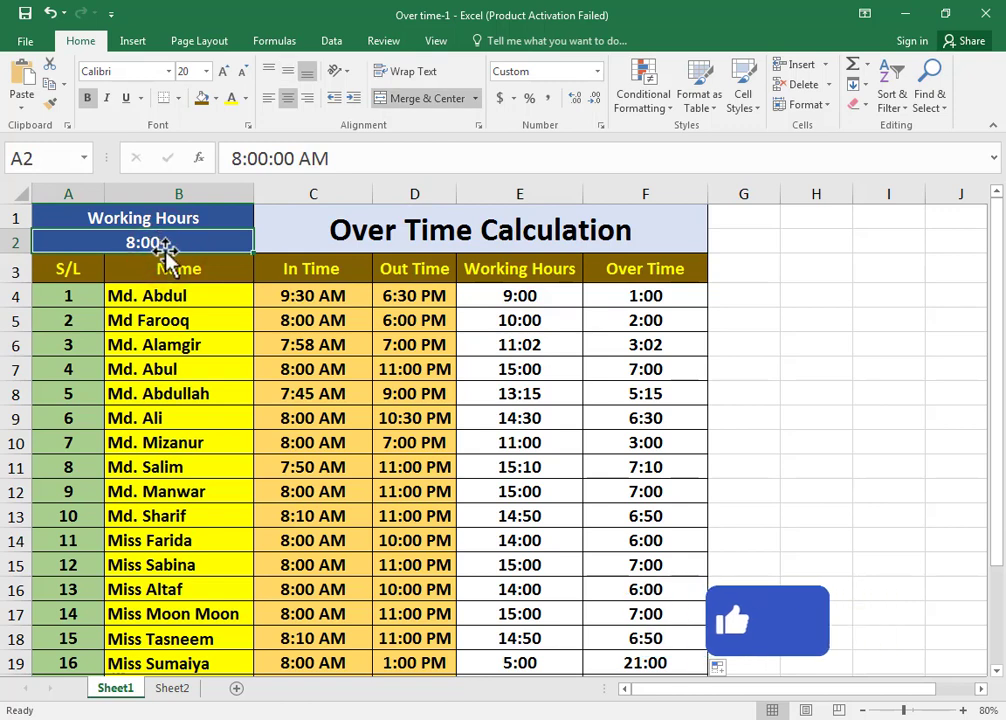
pyautogui.doubleClick(185, 247)
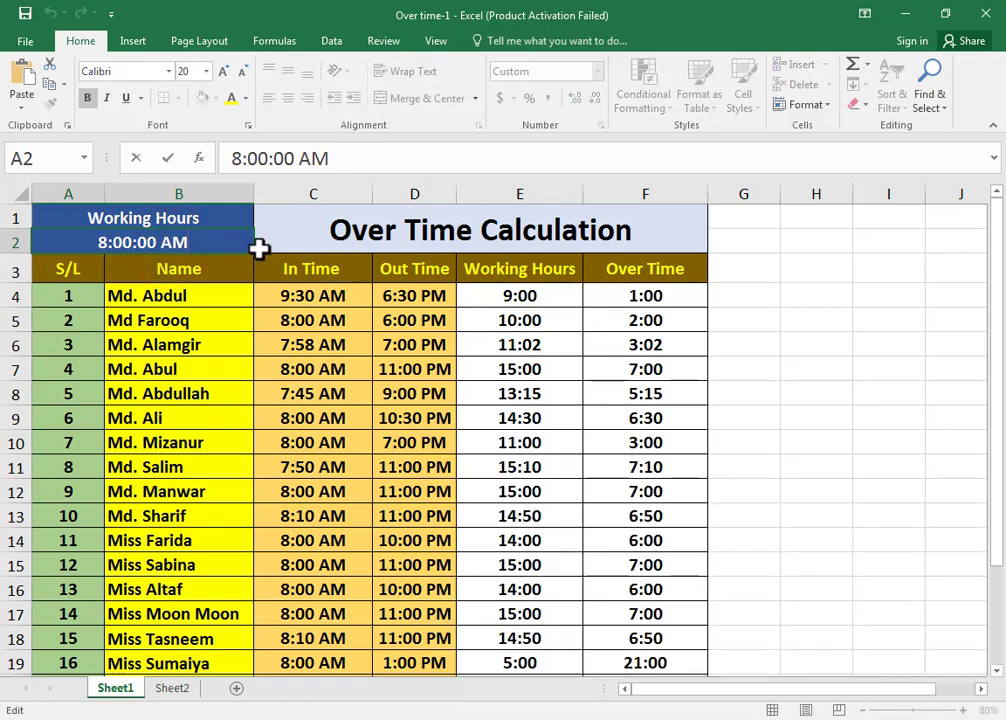
pyautogui.click(272, 240)
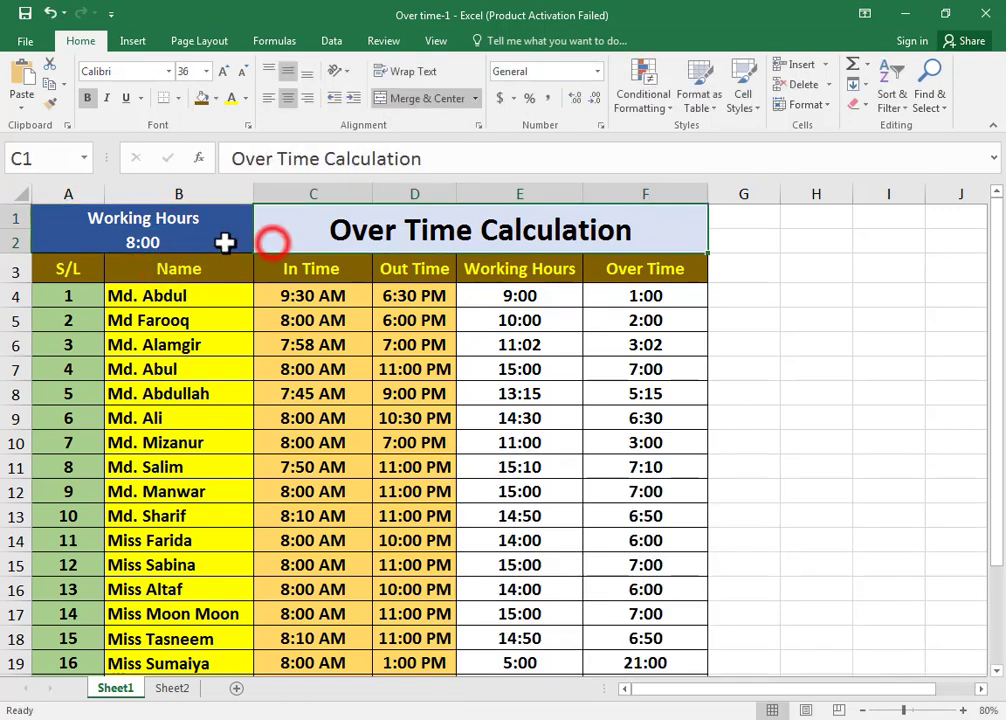
pyautogui.click(663, 320)
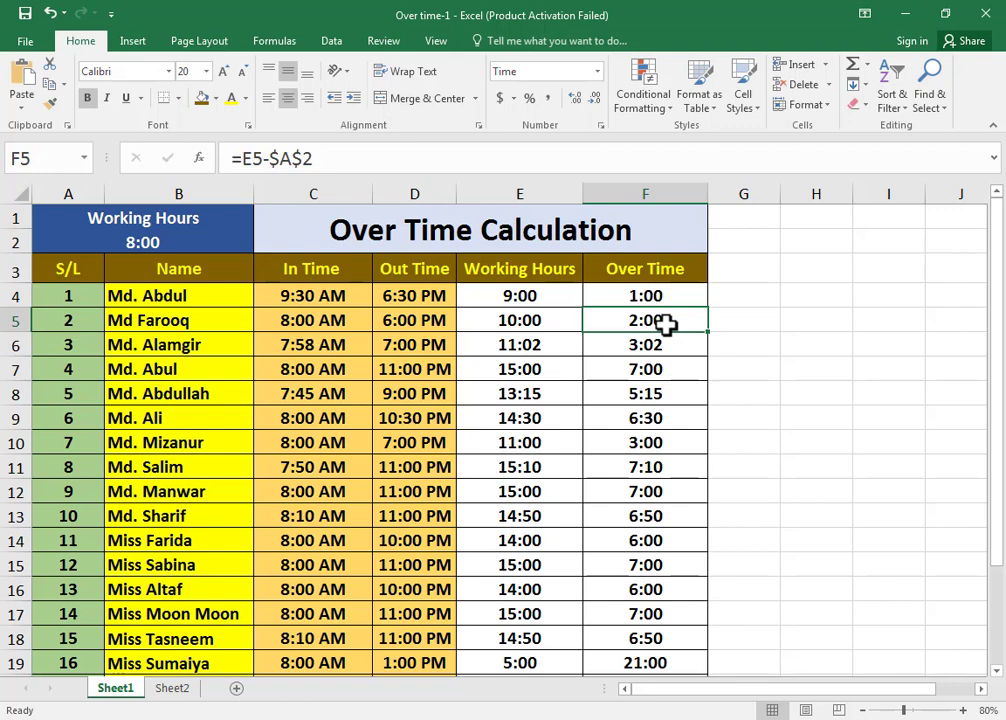
# Examine the overtime formula in F4, the overtime column below it and the stored time value in A2 it refers to
pyautogui.click(137, 249)
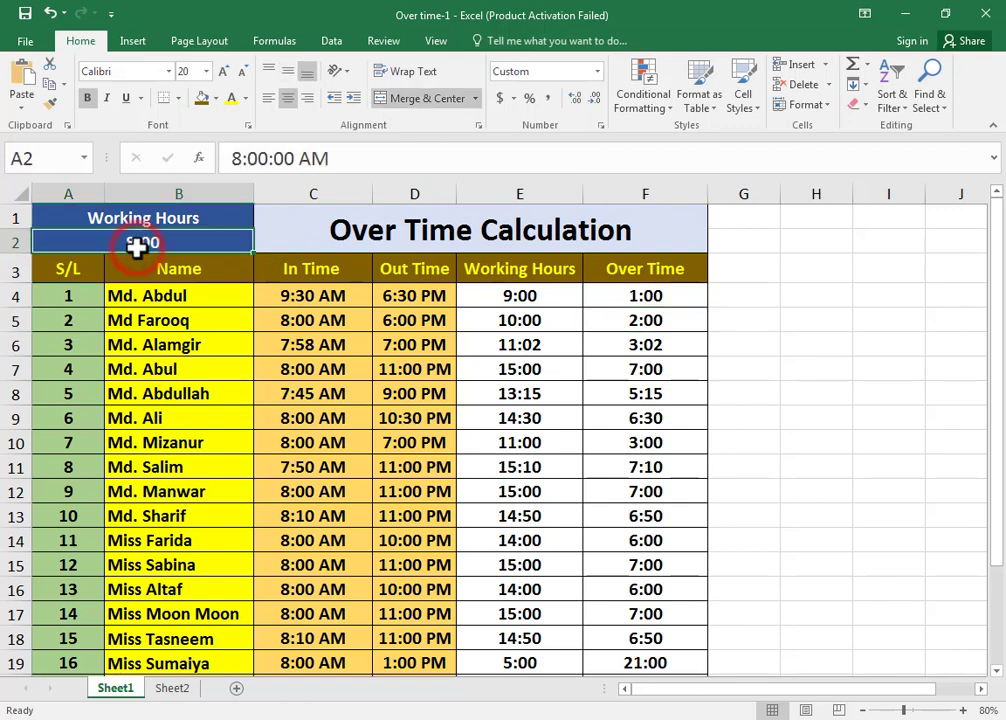
pyautogui.click(674, 297)
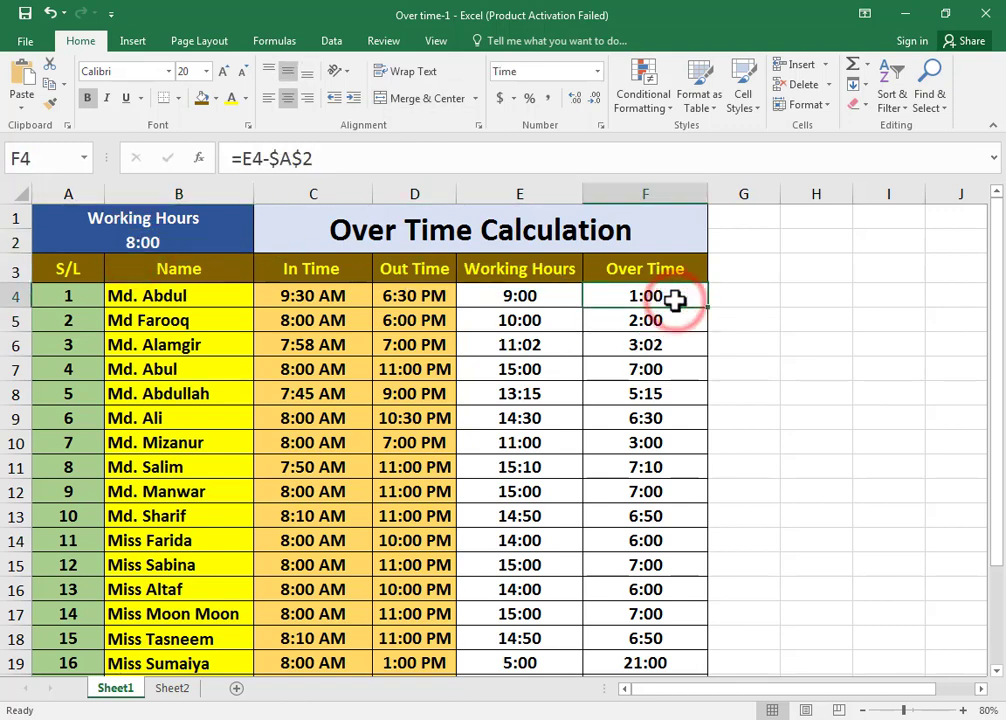
pyautogui.doubleClick(674, 296)
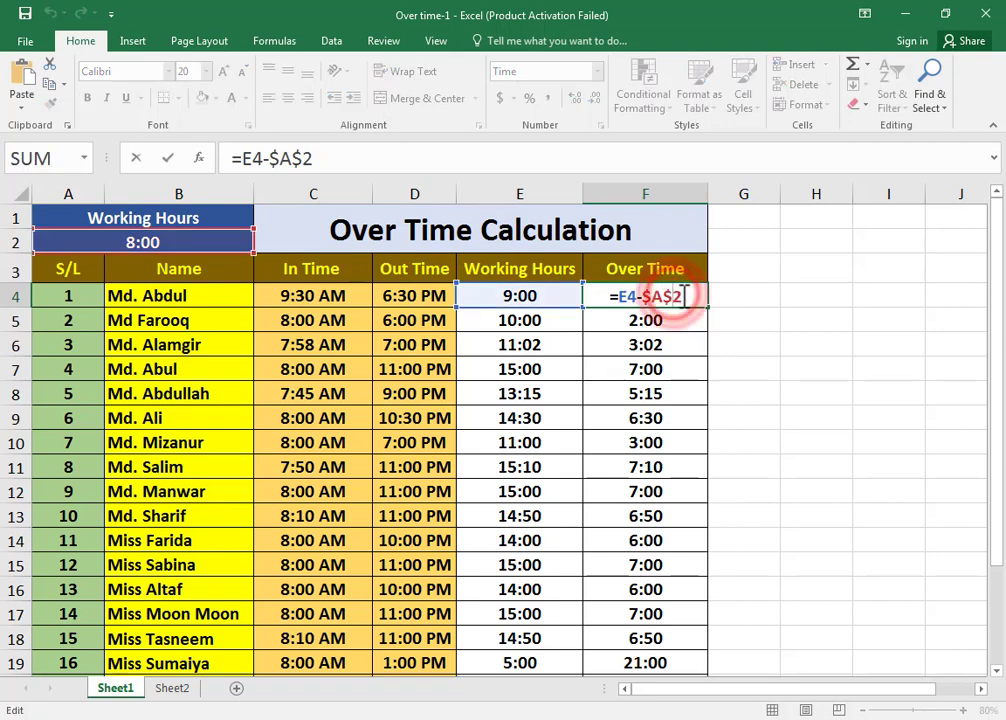
pyautogui.press('Return')
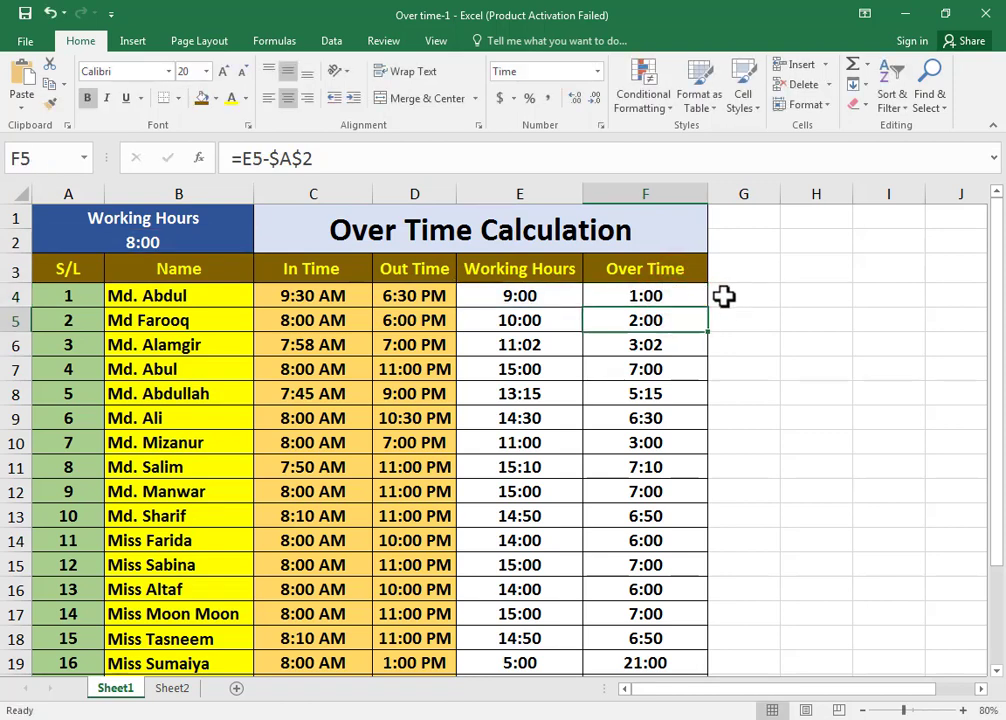
pyautogui.moveTo(678, 299); pyautogui.dragTo(679, 672)
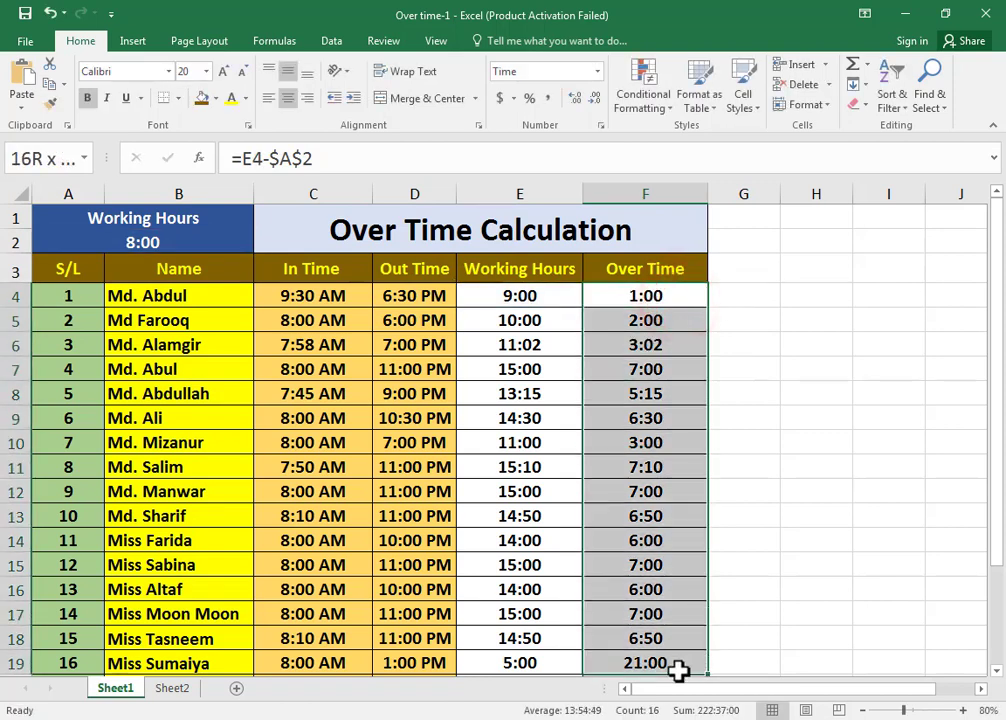
pyautogui.click(751, 264)
pyautogui.doubleClick(180, 242)
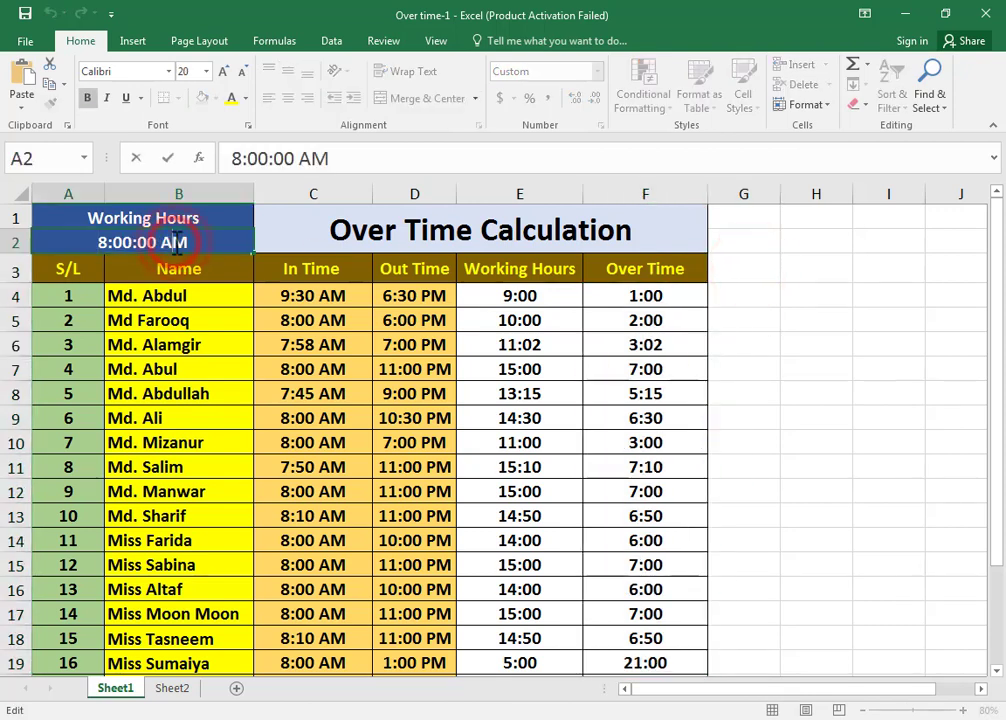
pyautogui.click(750, 268)
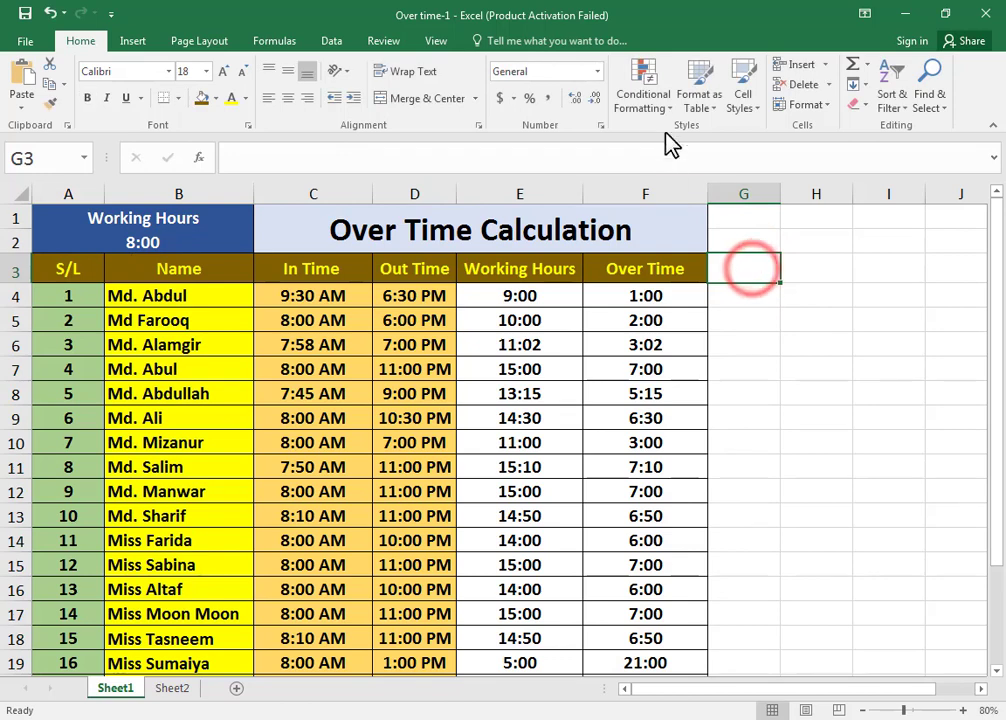
# Format cell G2 as Time with the 13:30:55 type and try an entry of 8 in it
pyautogui.click(748, 234)
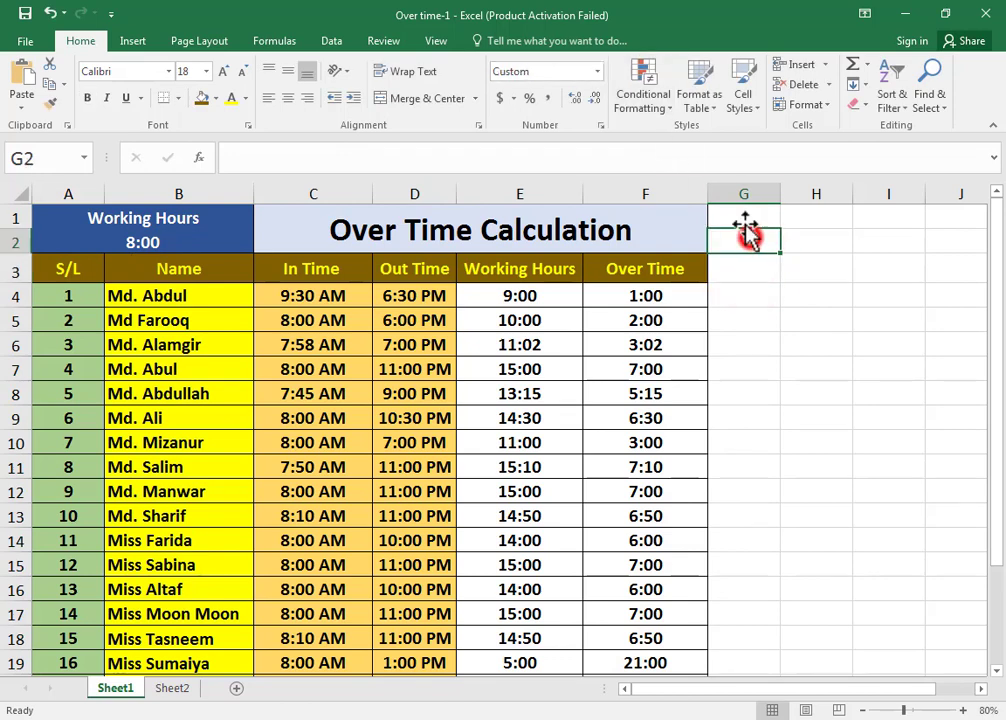
pyautogui.click(597, 71)
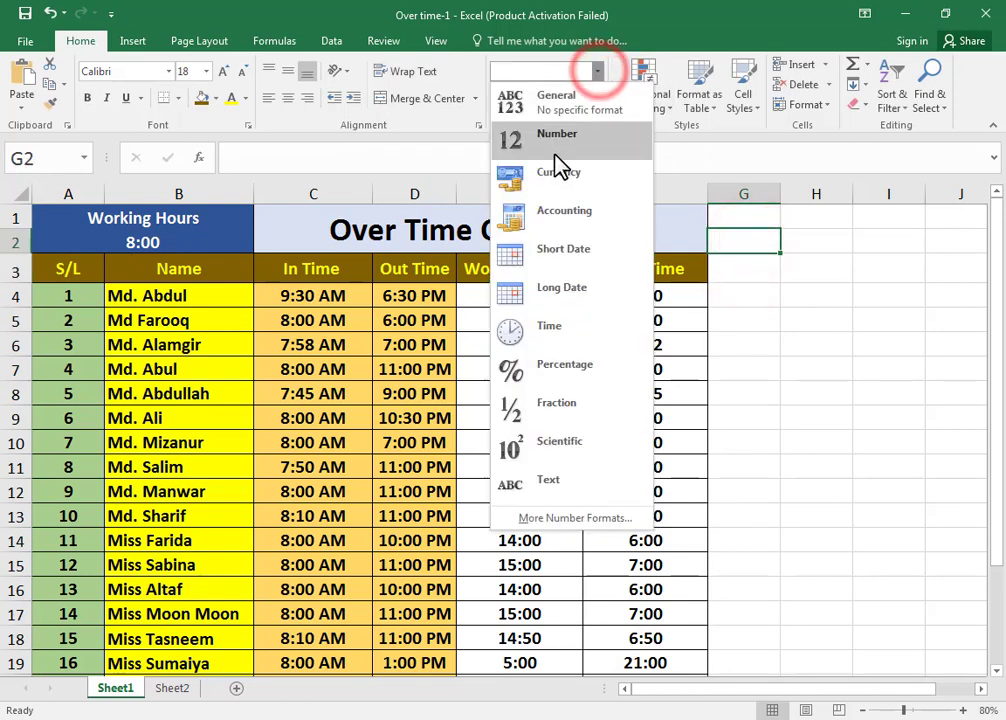
pyautogui.click(558, 336)
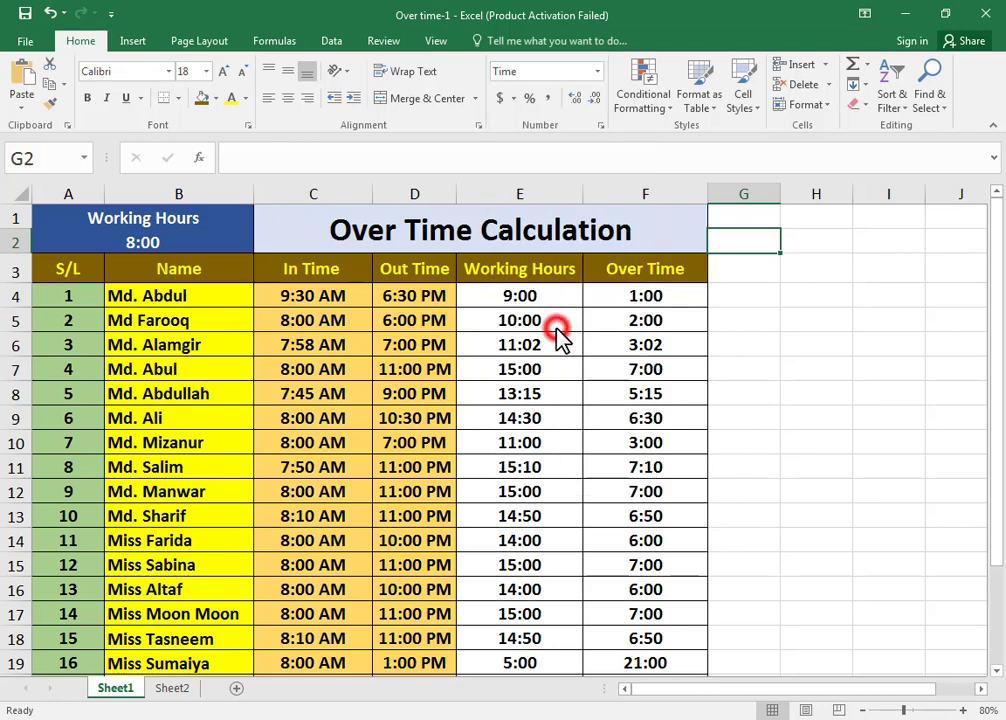
pyautogui.click(600, 125)
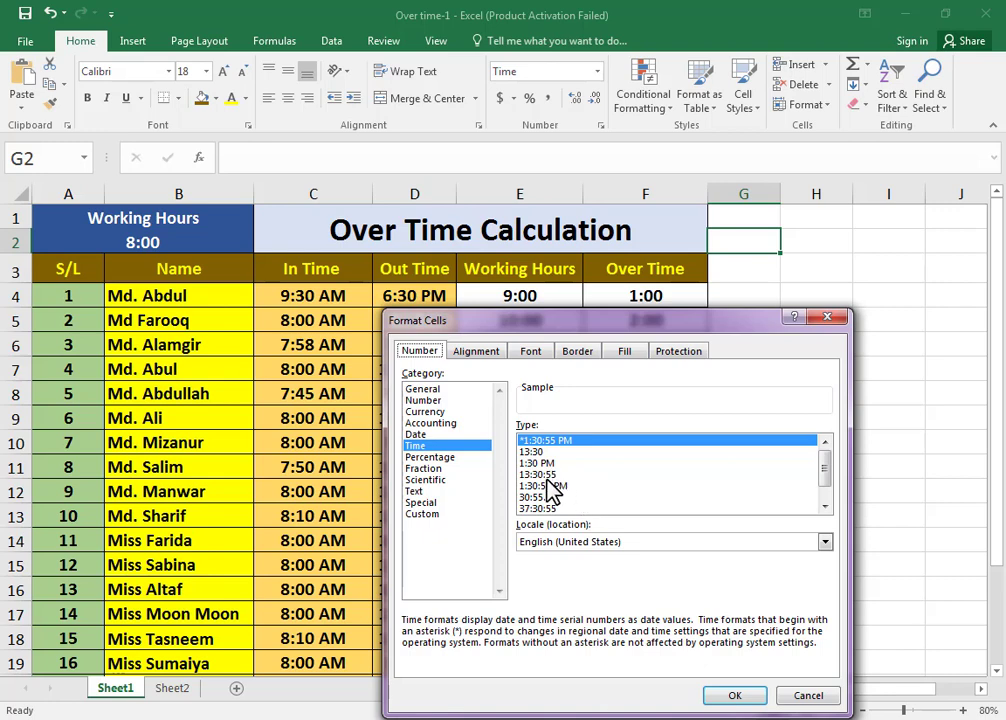
pyautogui.click(552, 475)
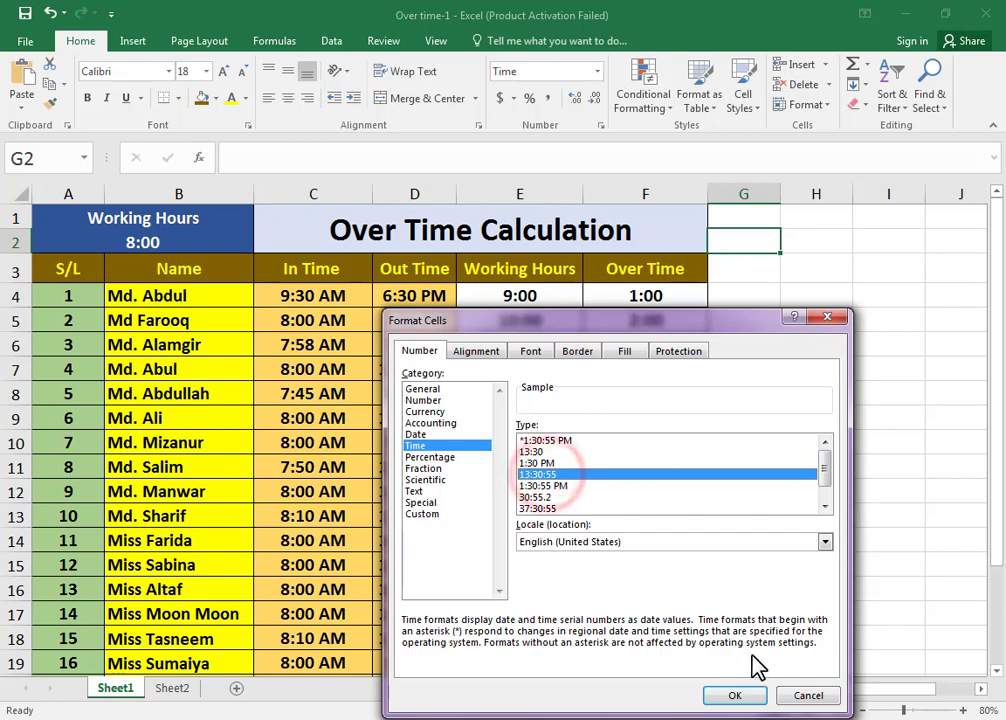
pyautogui.click(737, 696)
pyautogui.doubleClick(759, 238)
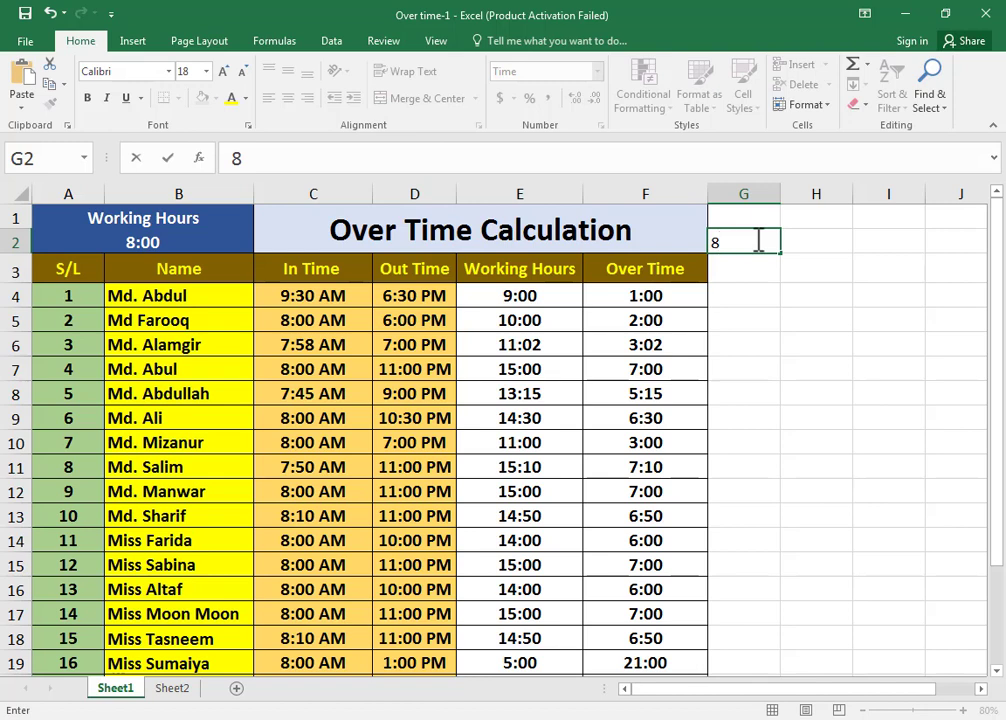
pyautogui.click(887, 420)
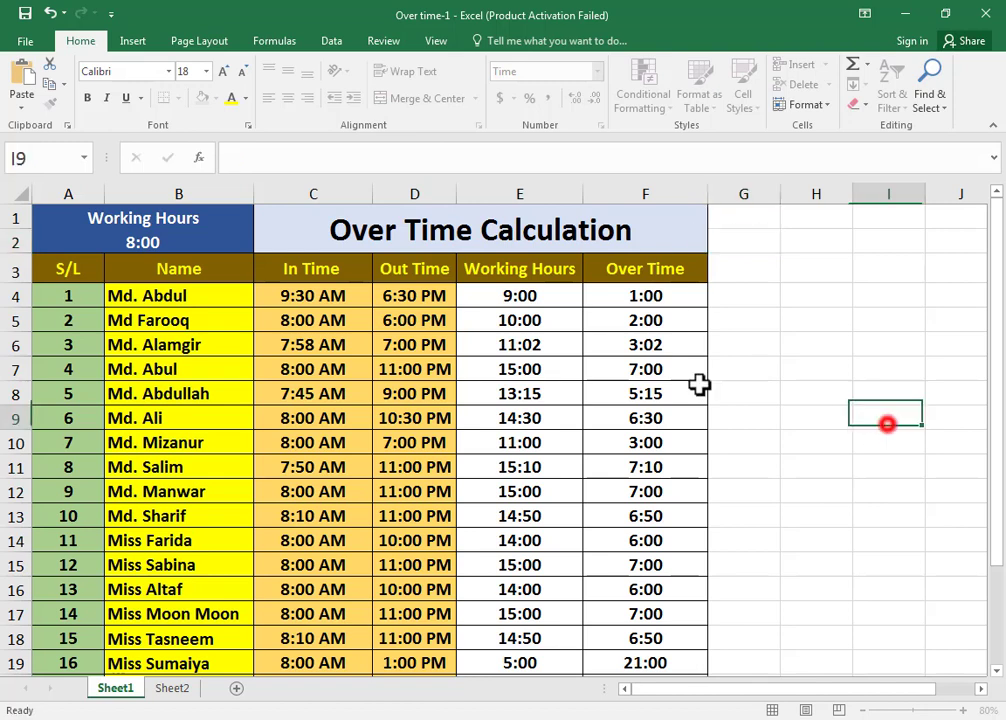
# Inspect the full time value stored in the standard working hours cell A2
pyautogui.click(140, 245)
pyautogui.doubleClick(143, 248)
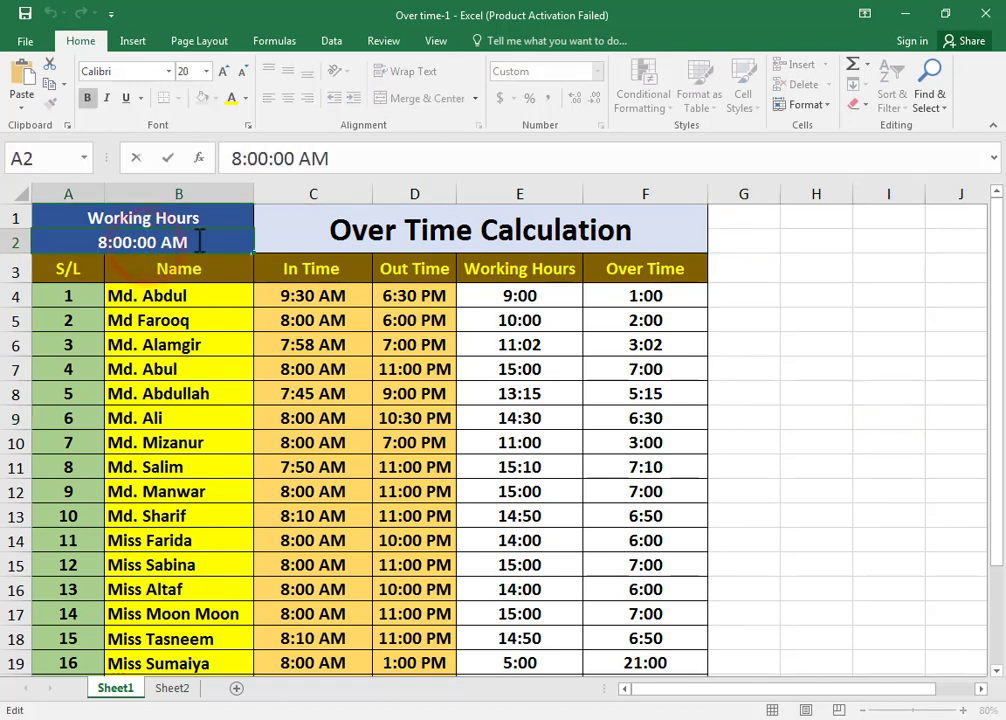
pyautogui.moveTo(199, 242); pyautogui.dragTo(92, 243)
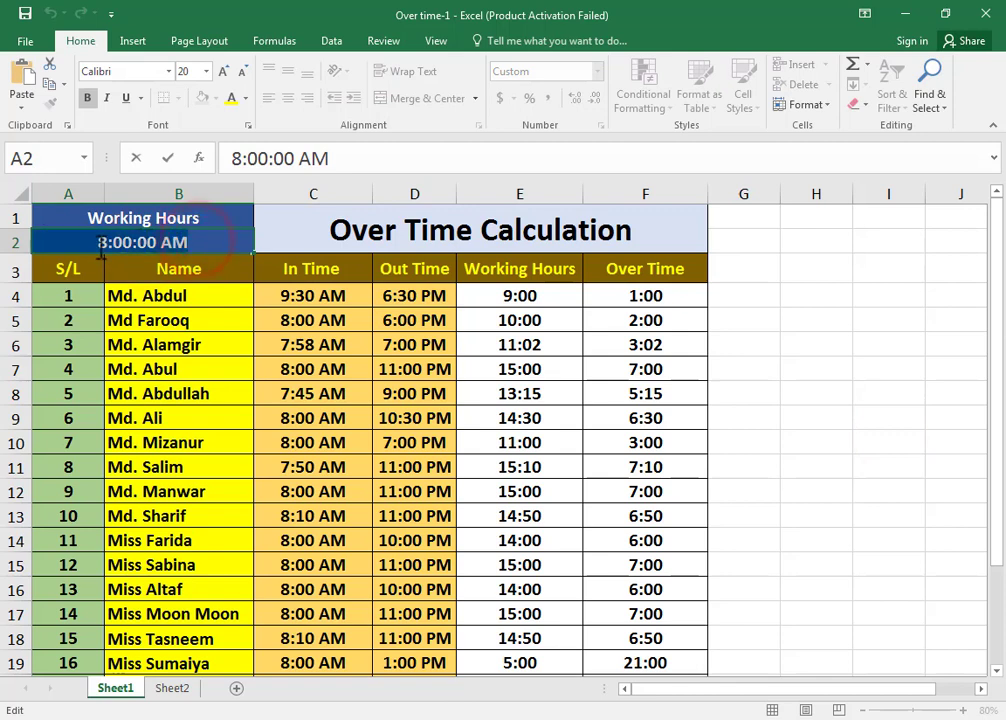
pyautogui.click(172, 250)
pyautogui.moveTo(198, 240); pyautogui.dragTo(96, 243)
pyautogui.click(201, 235)
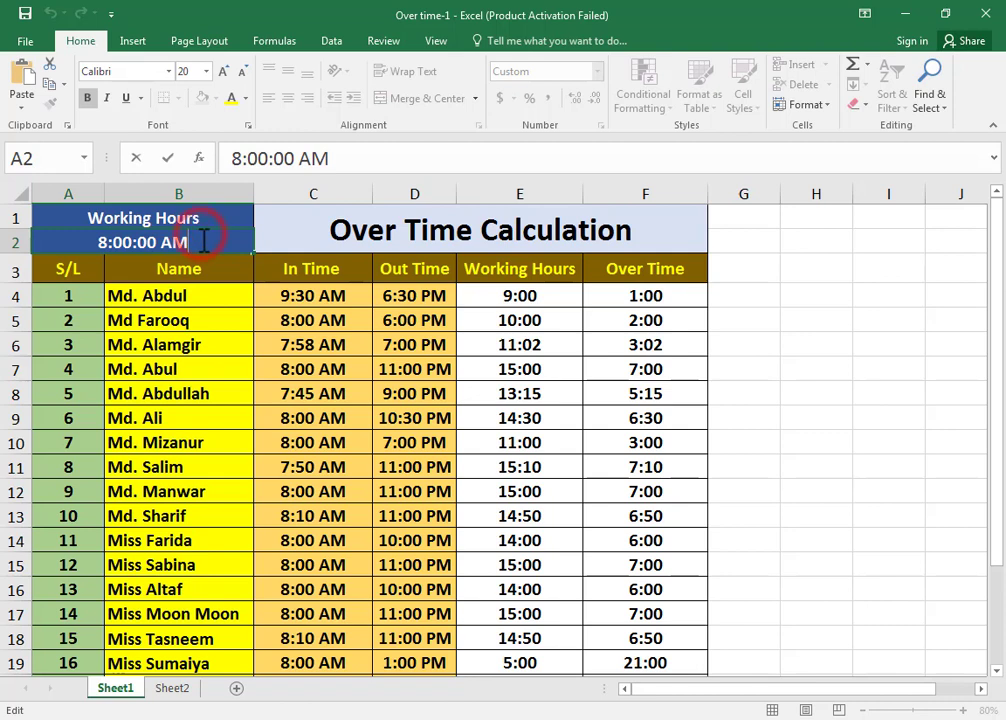
pyautogui.press('Return')
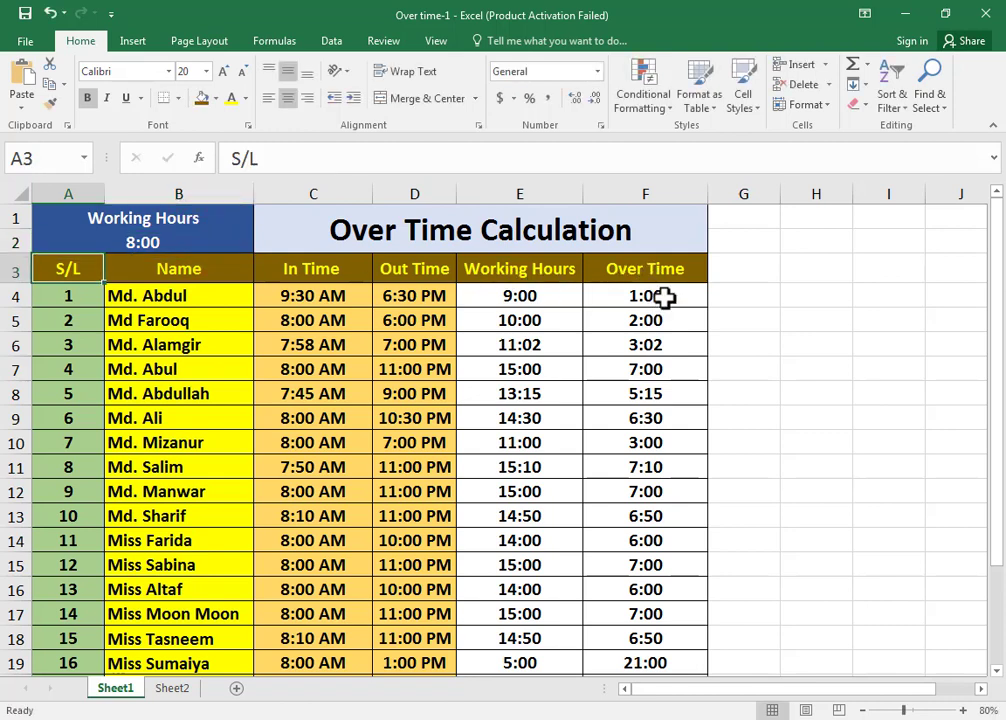
# Clear the overtime formula in cell F4 and re-enter it as =E4-$A$2 with an absolute reference to the standard hours
pyautogui.click(667, 297)
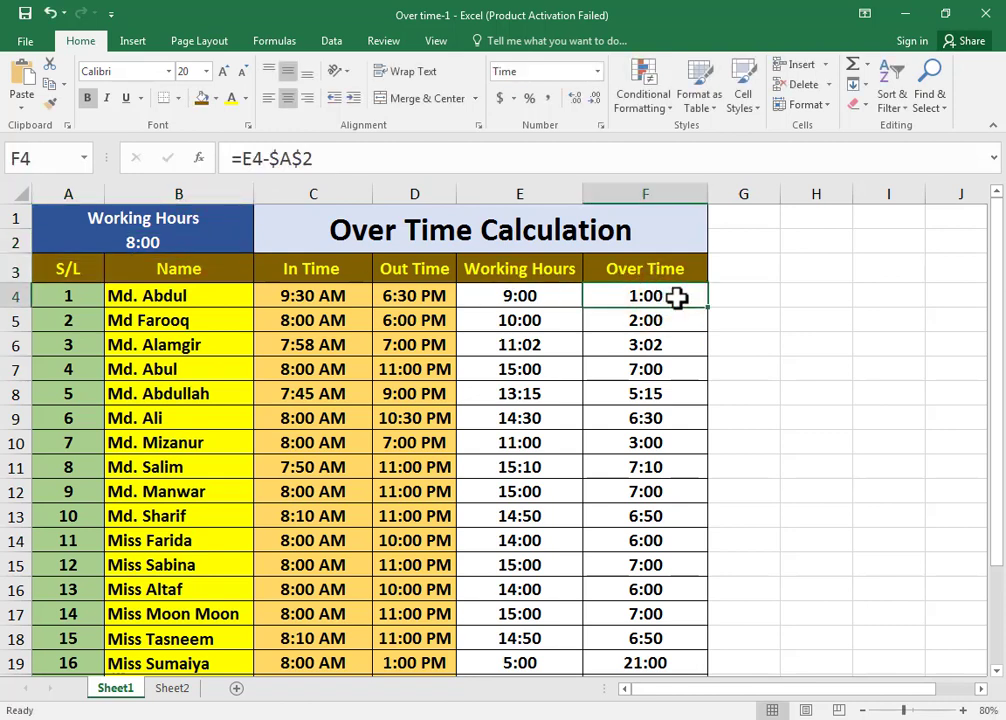
pyautogui.doubleClick(677, 297)
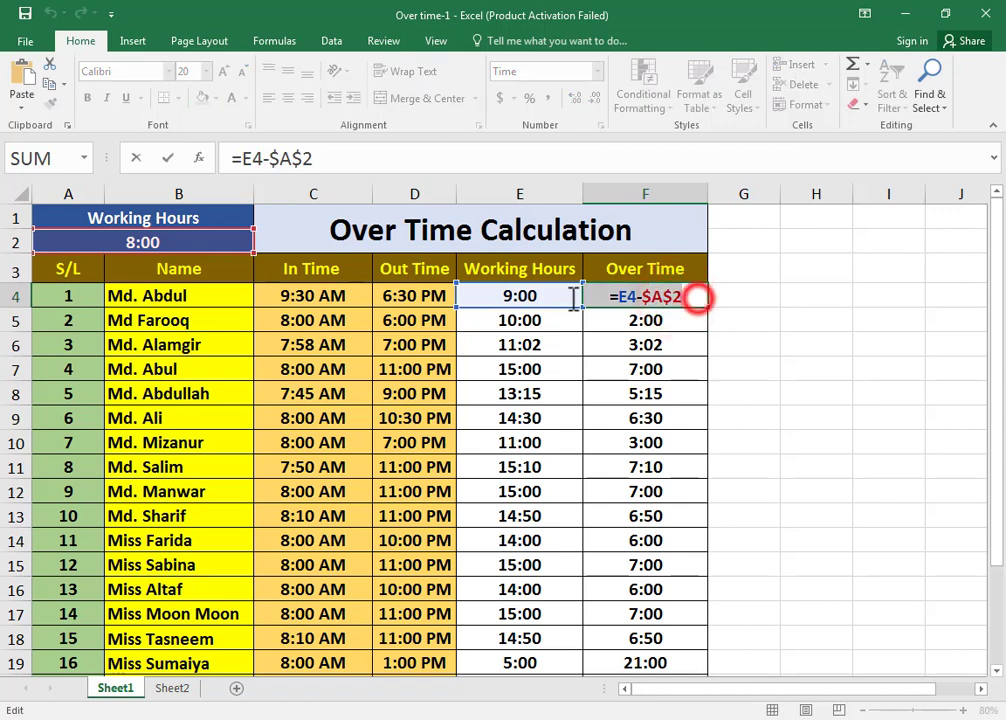
pyautogui.press('BackSpace')
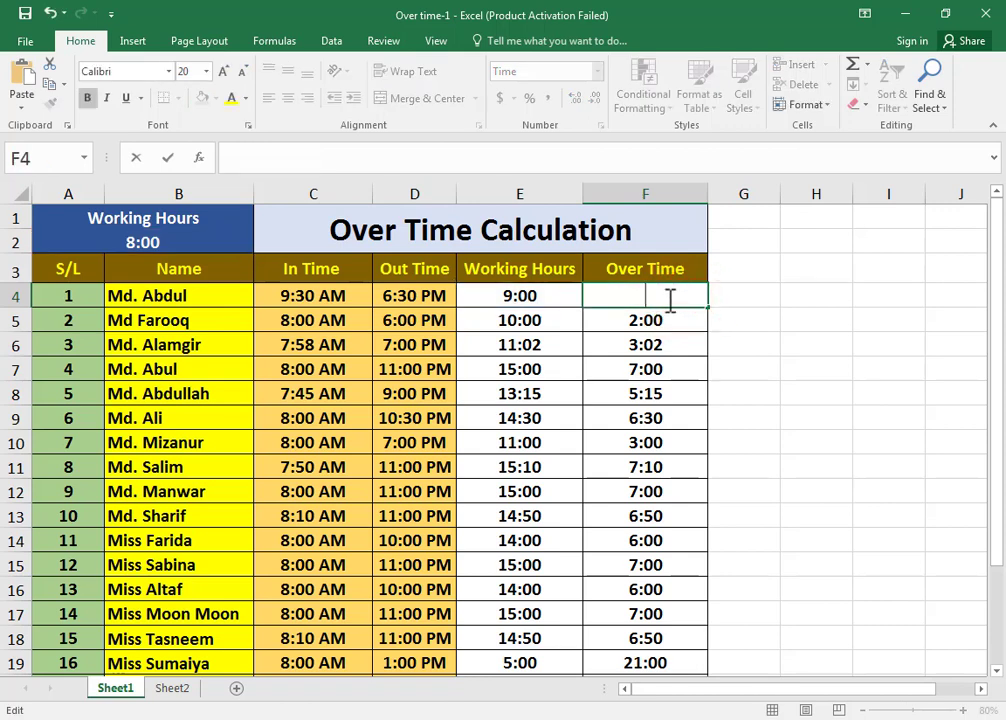
pyautogui.write('=')
pyautogui.click(537, 294)
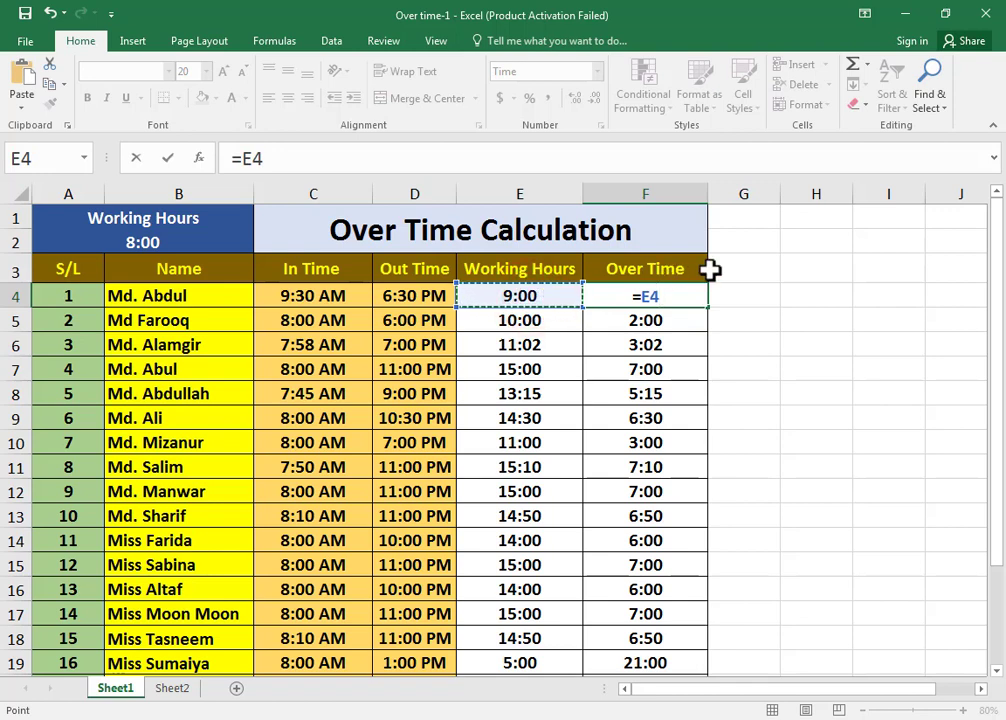
pyautogui.write('-')
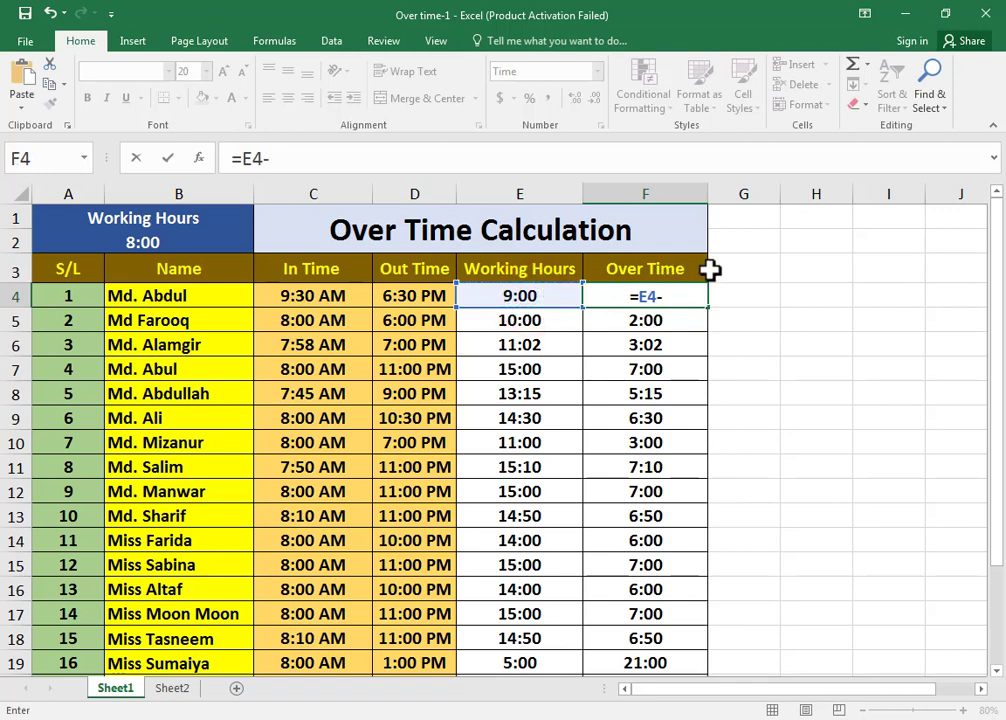
pyautogui.click(160, 247)
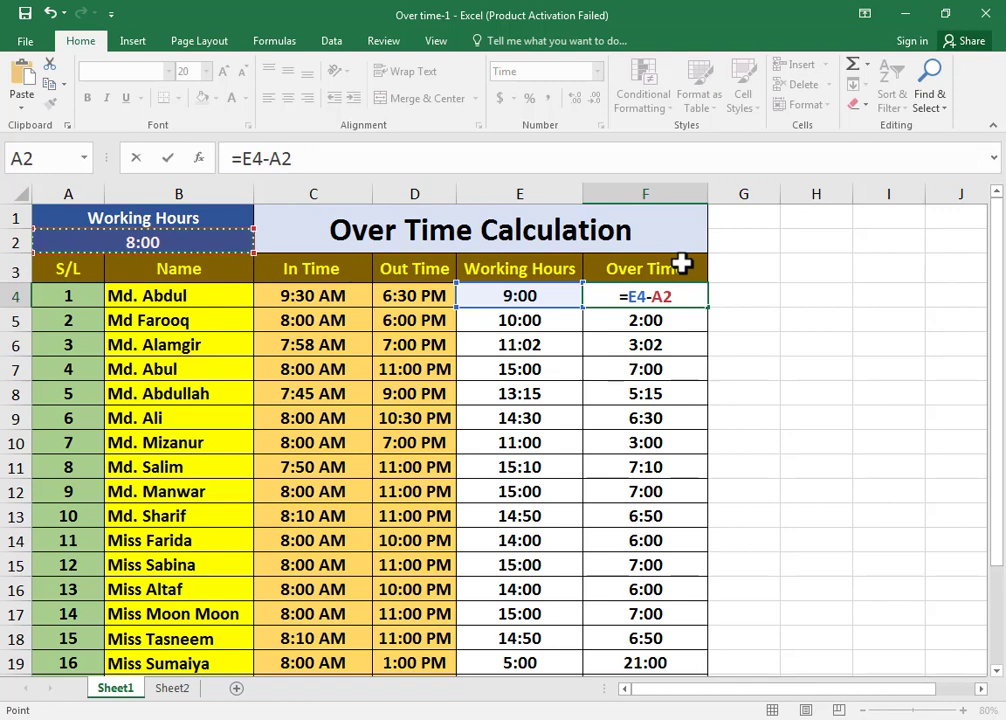
pyautogui.press('F4')
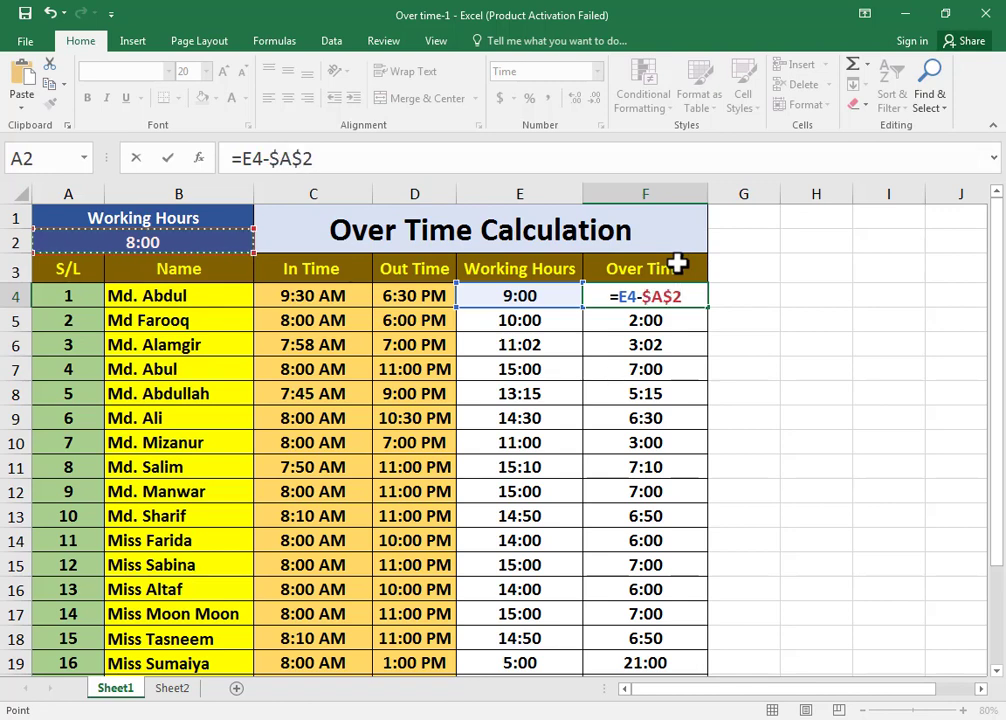
pyautogui.press('Return')
# Fill the re-entered overtime formula from F4 down through F23 and deselect the range
pyautogui.click(696, 292)
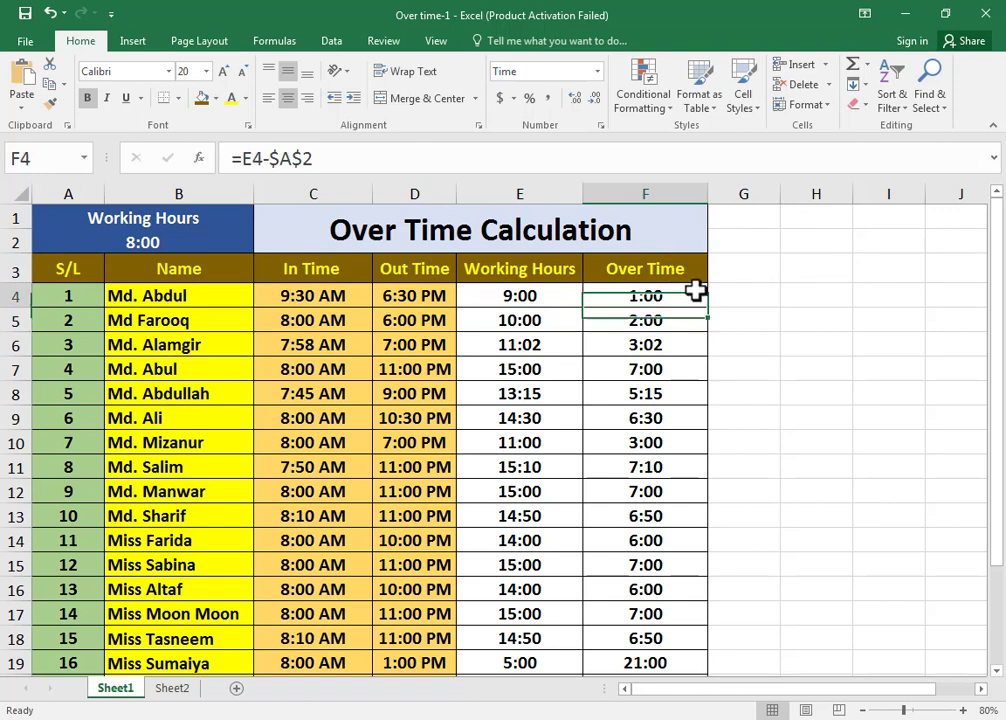
pyautogui.click(706, 311)
pyautogui.click(703, 300)
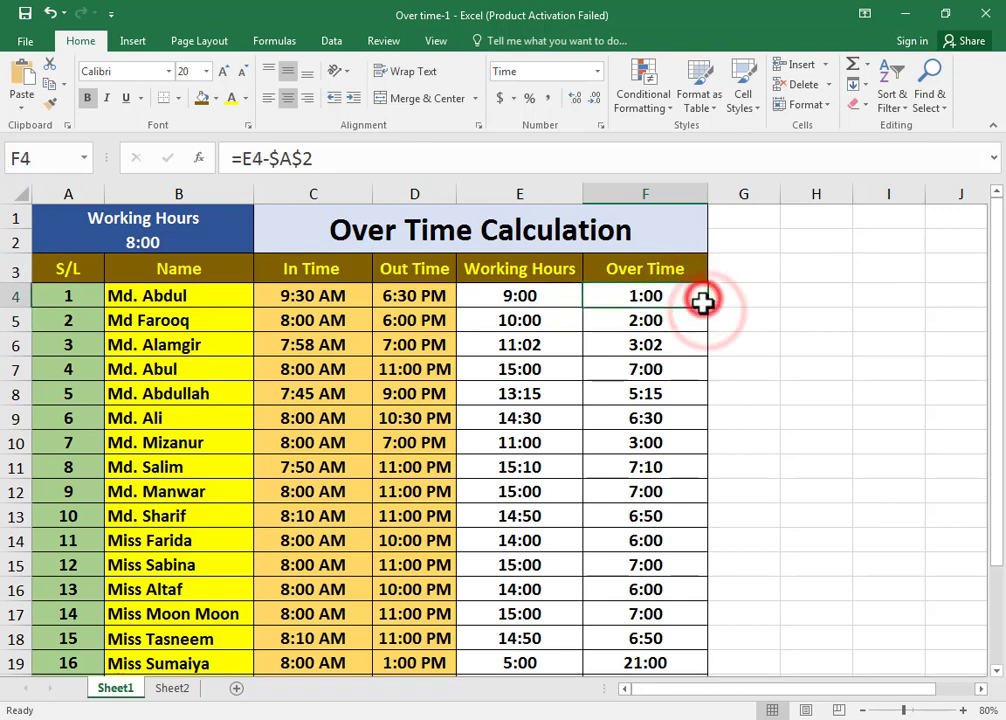
pyautogui.moveTo(707, 308); pyautogui.dragTo(699, 646)
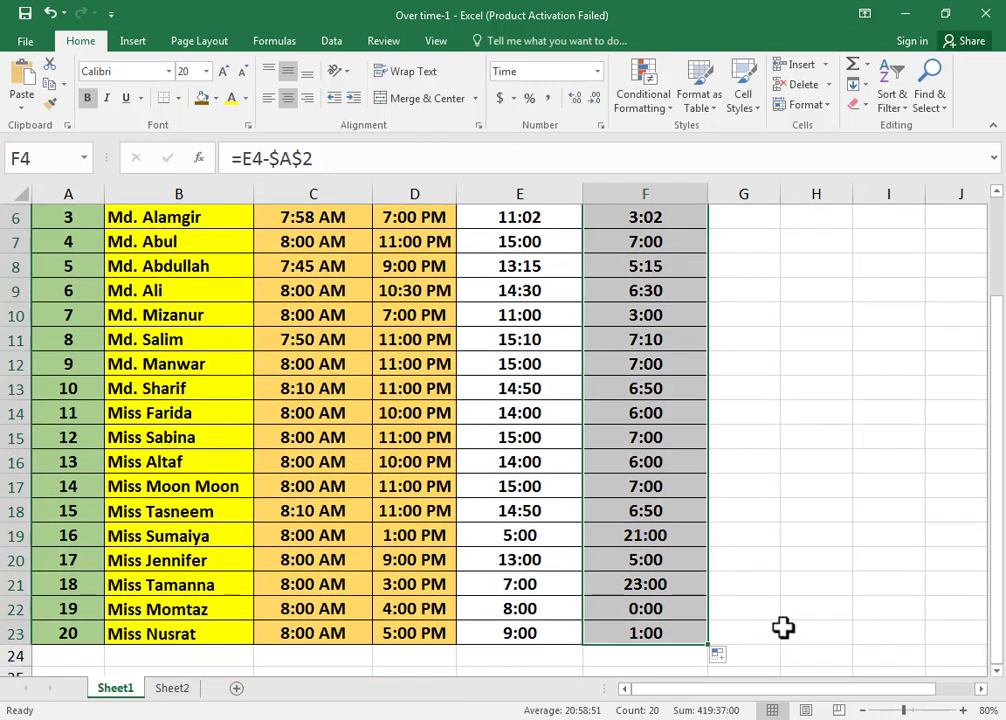
pyautogui.scroll(1, 822, 512)
pyautogui.click(843, 530)
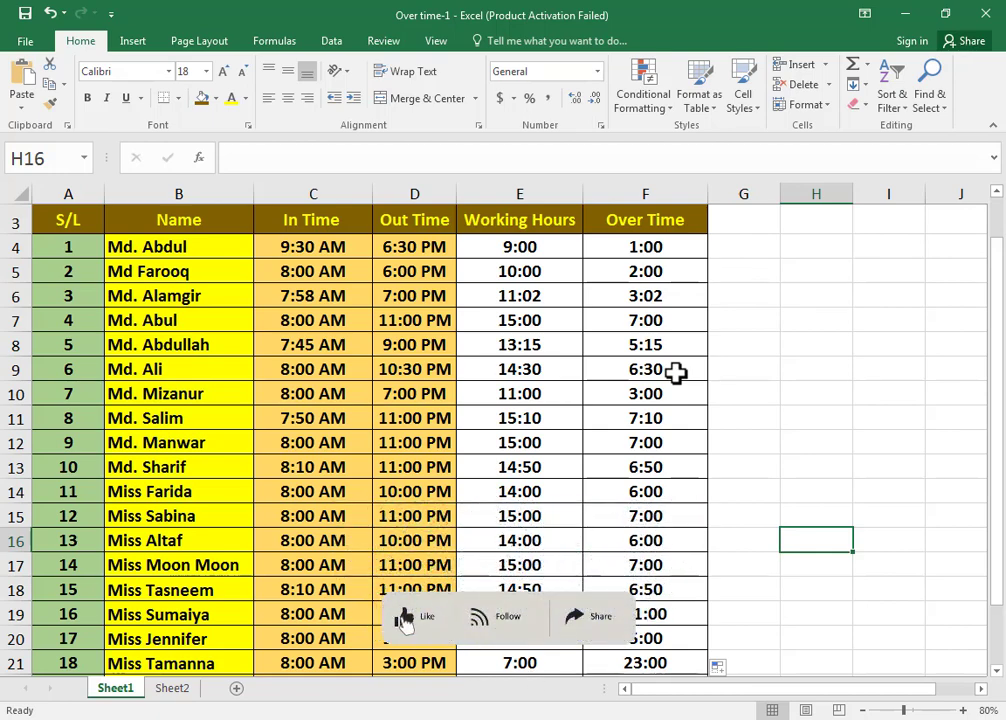
pyautogui.click(732, 251)
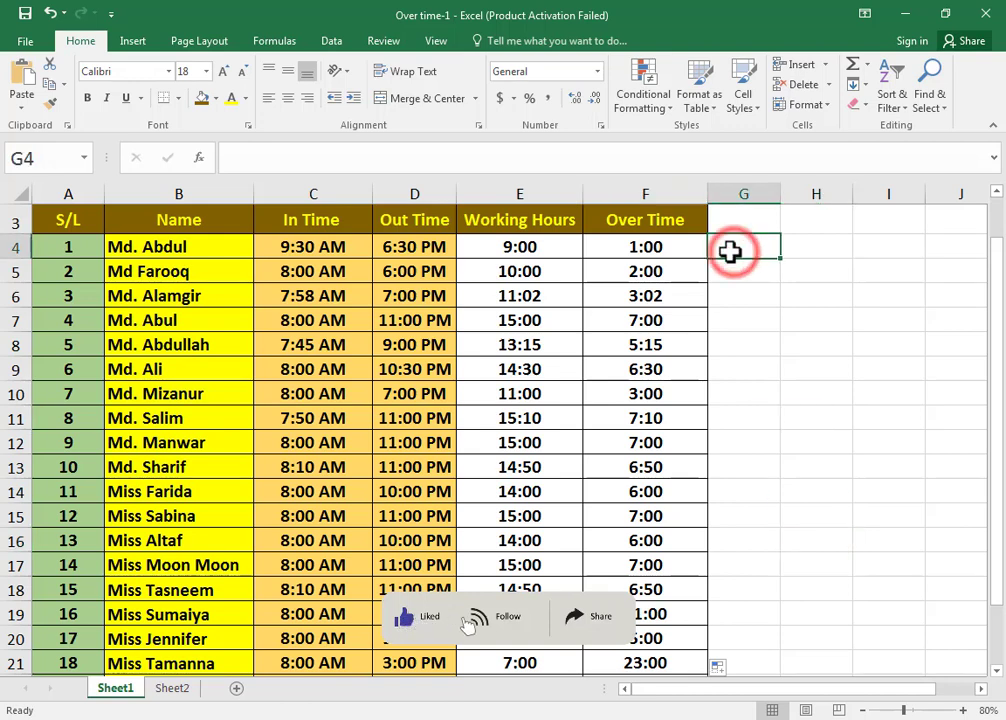